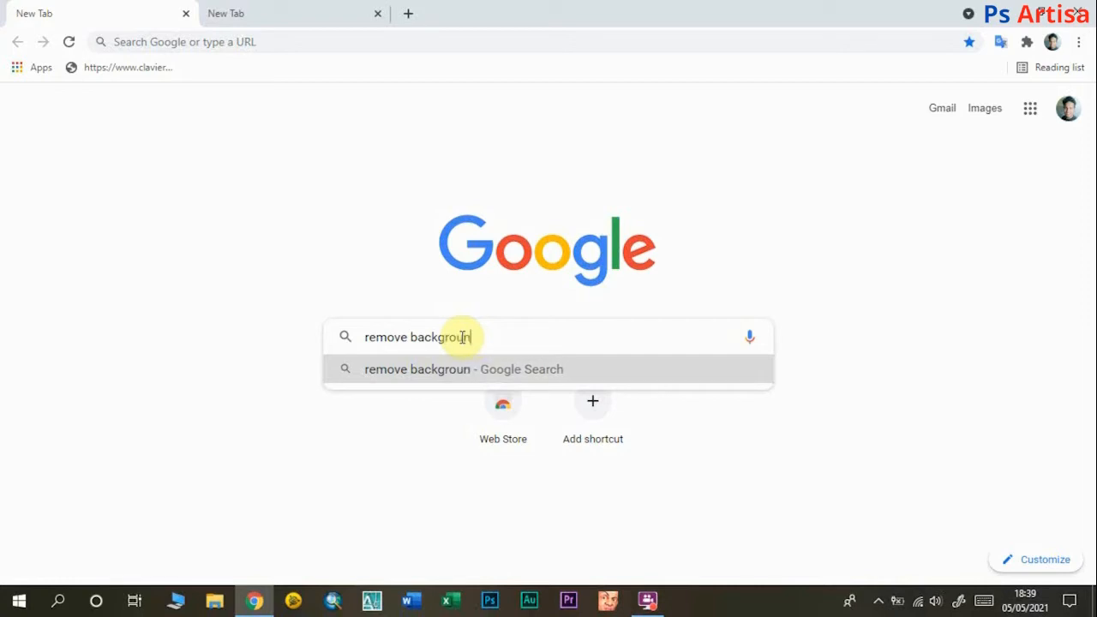
- Search Google for "remove background" and open the remove.bg website
key("Return")
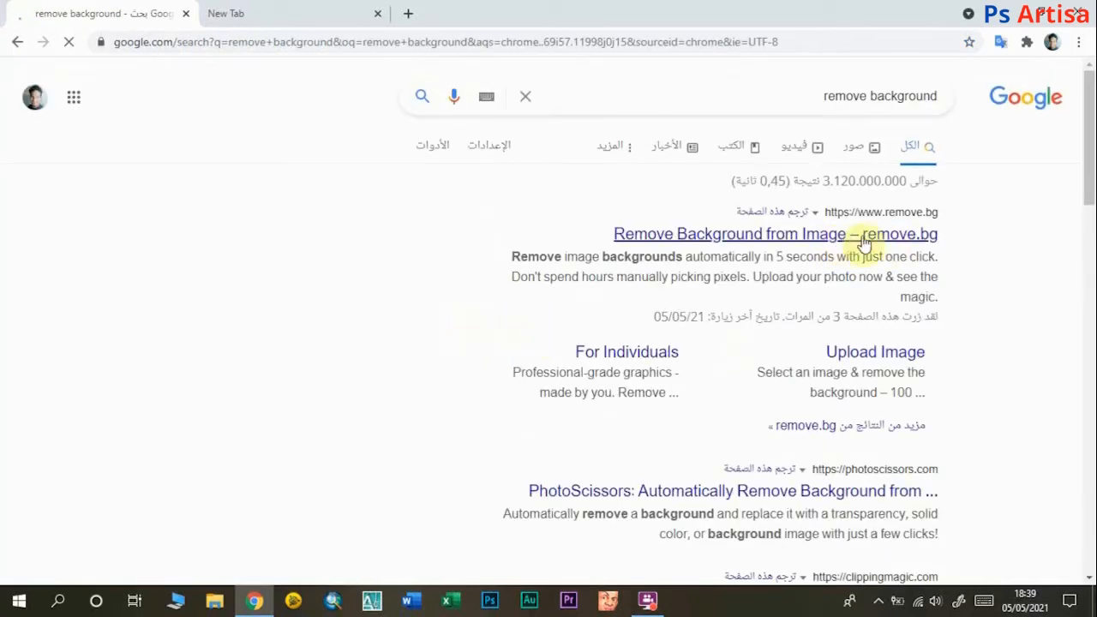
left_click(853, 237)
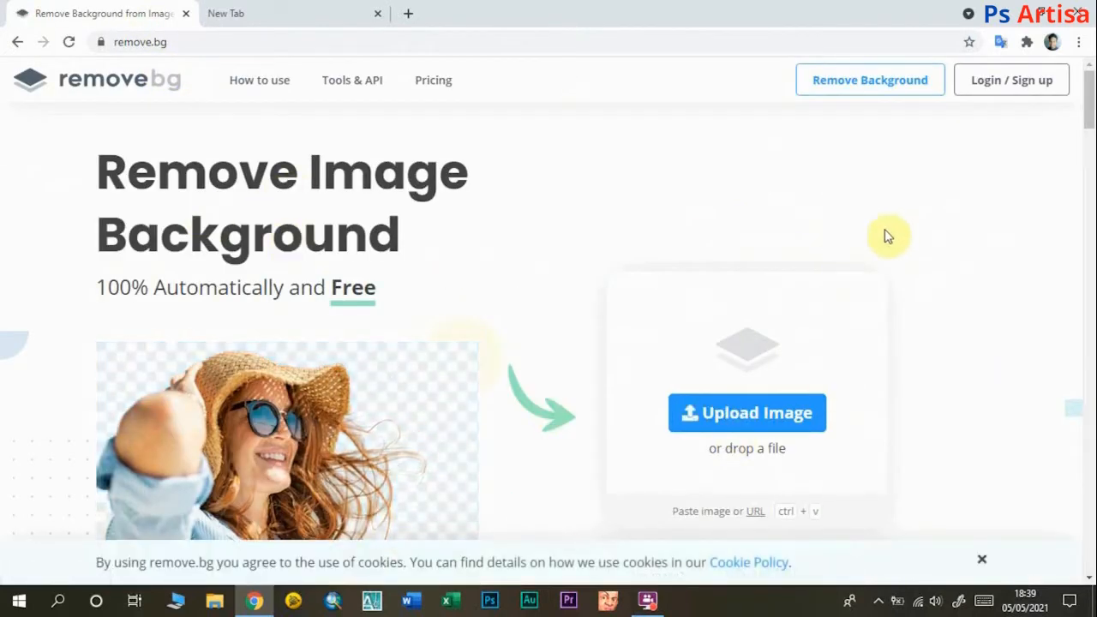
- Upload the desktop photo of the woman in a black headscarf to remove.bg for background removal
left_click(1039, 20)
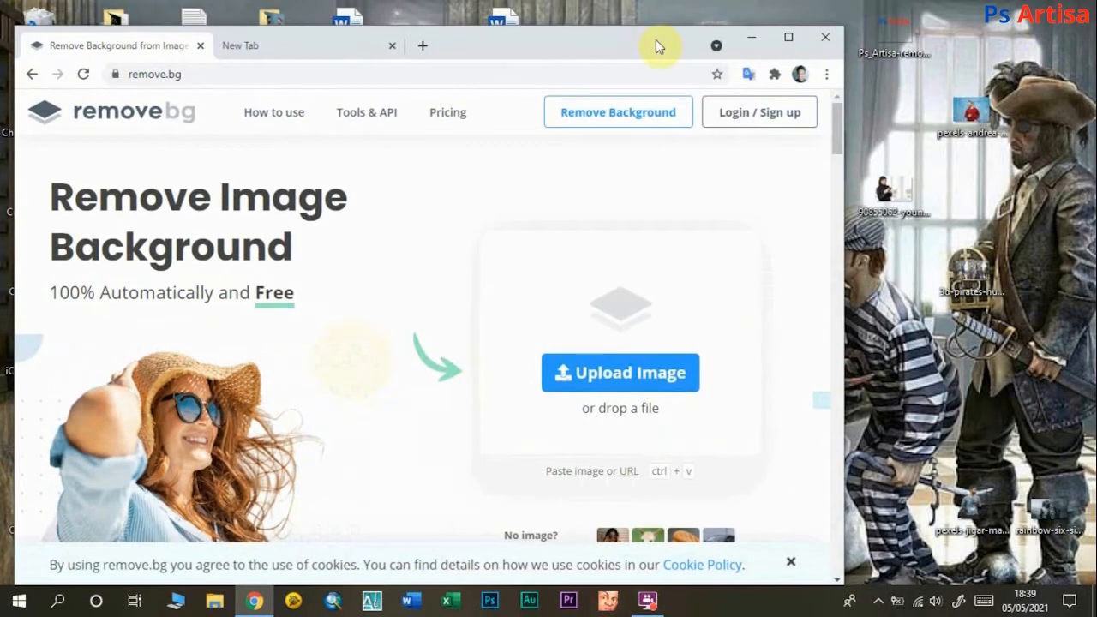
left_click_drag(894, 195, 497, 238)
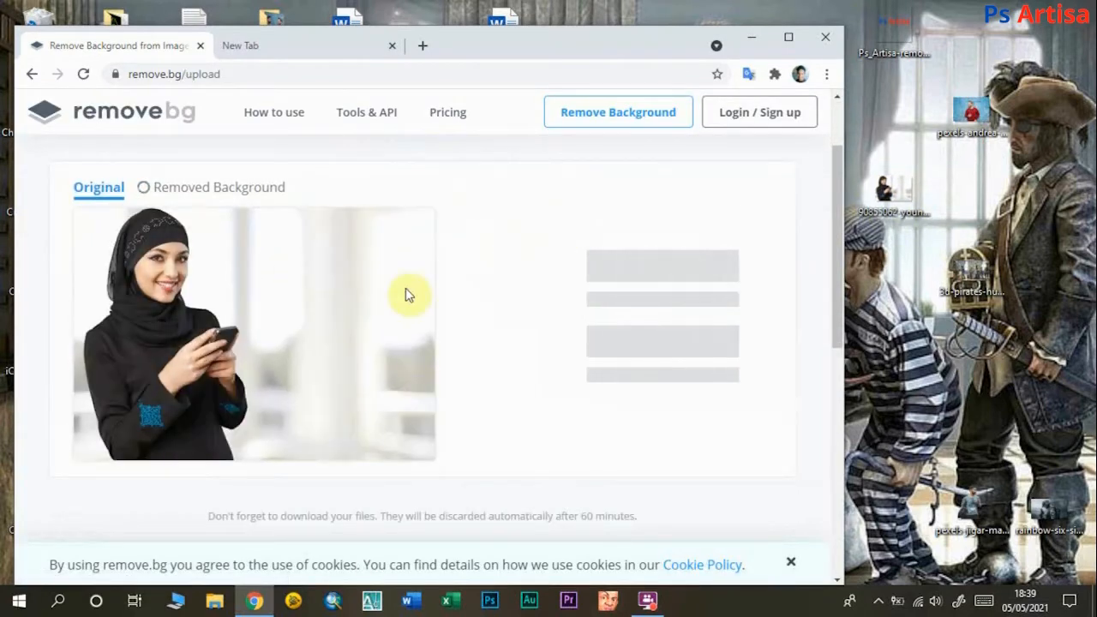
left_click(793, 40)
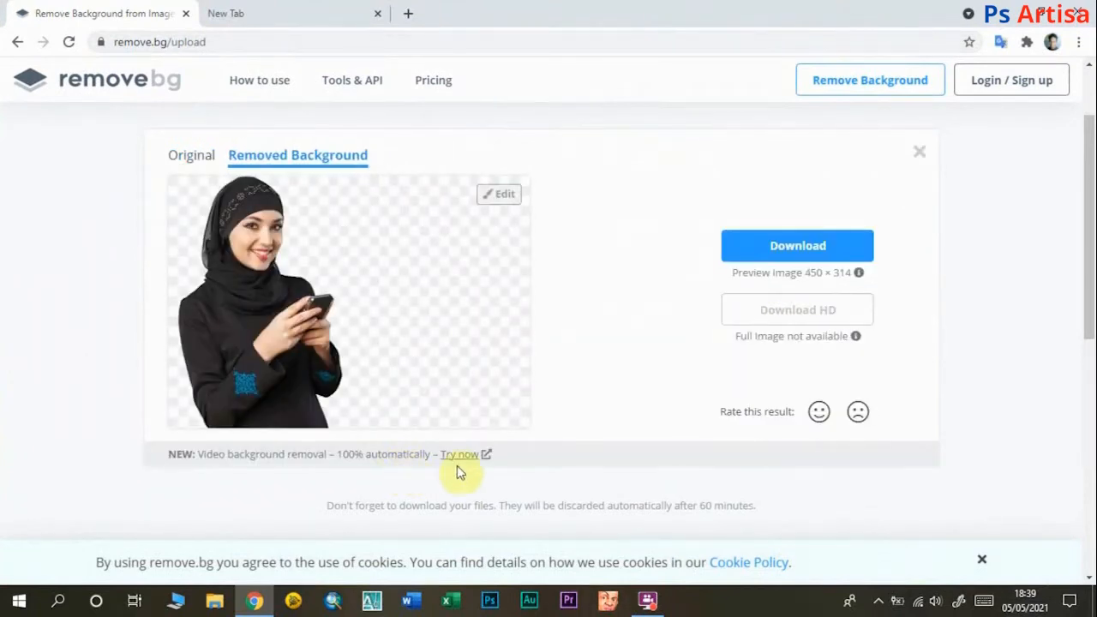
- Edit the cutout and try the misty mountain, red bokeh, starry sky and carved stone wall photo backgrounds
left_click(499, 197)
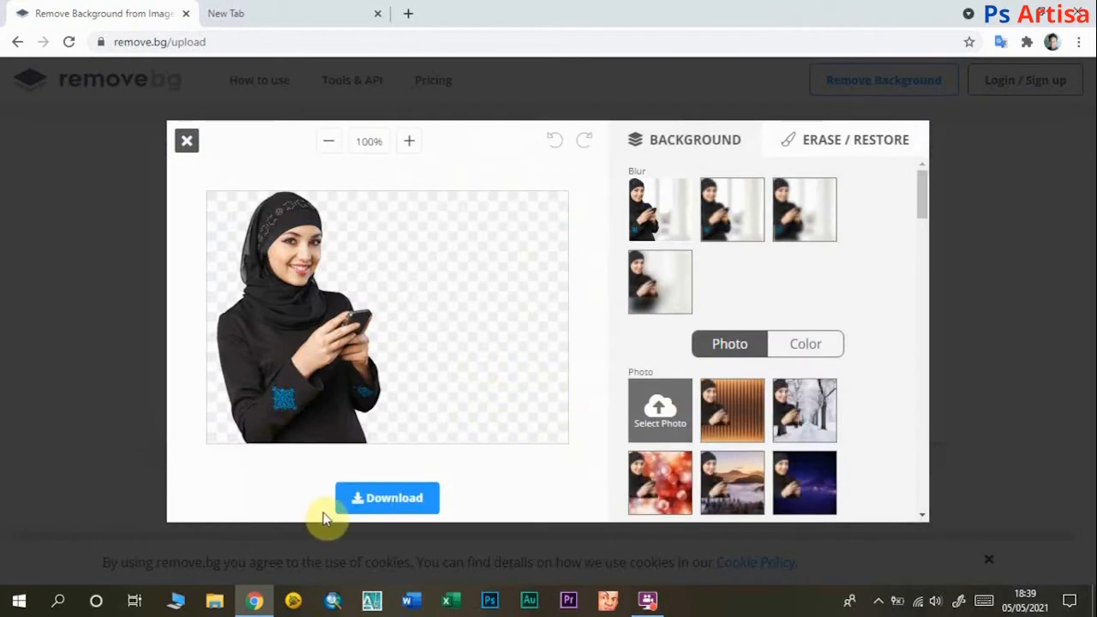
left_click(720, 475)
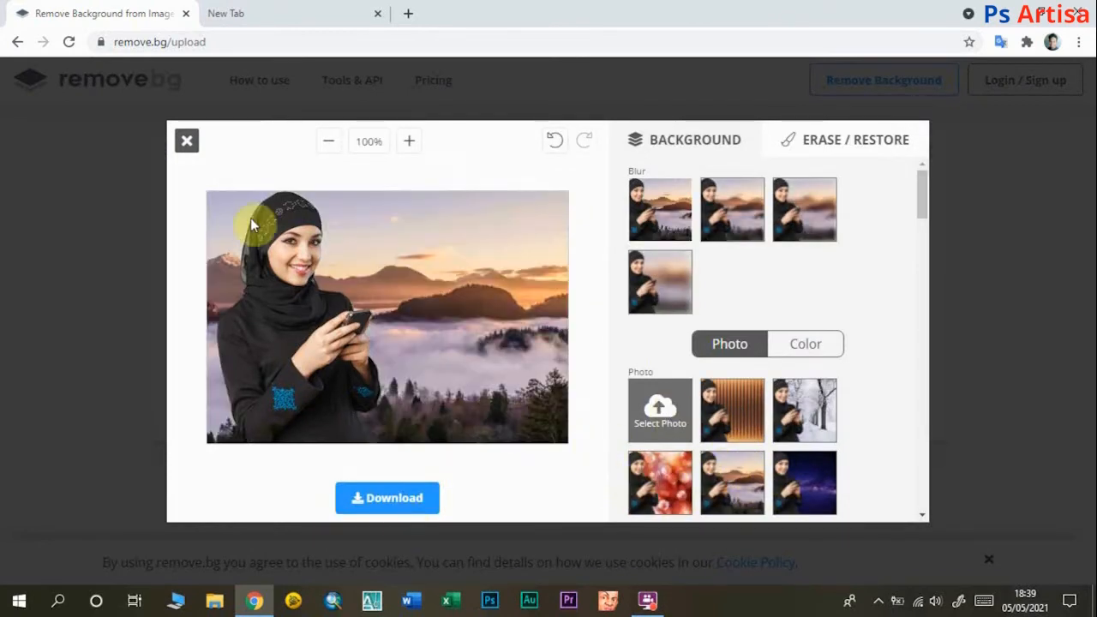
left_click(660, 484)
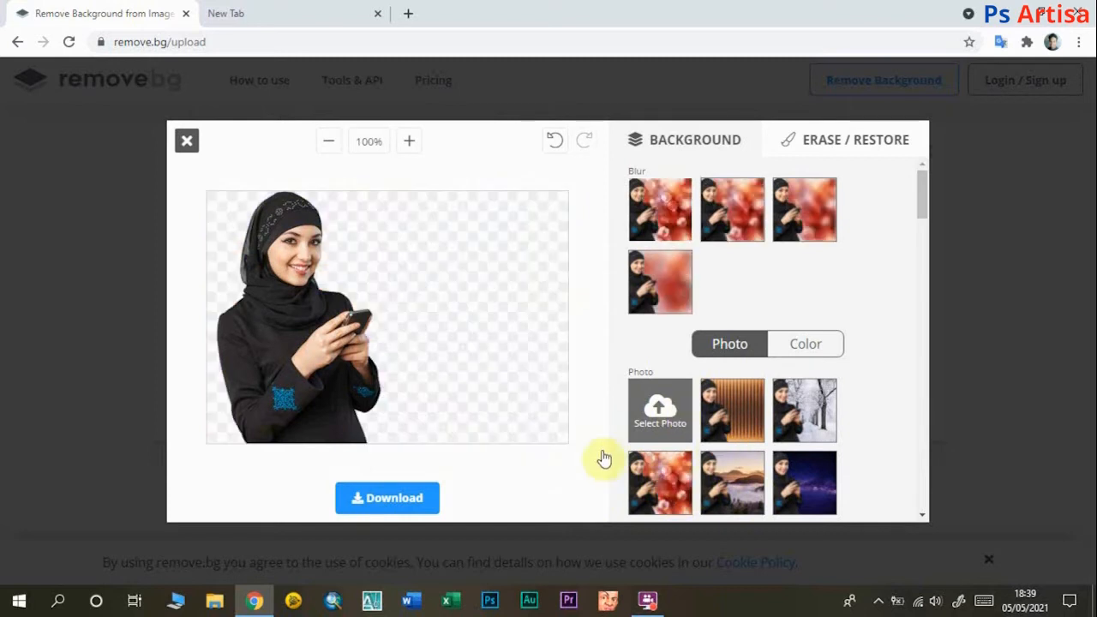
left_click(810, 486)
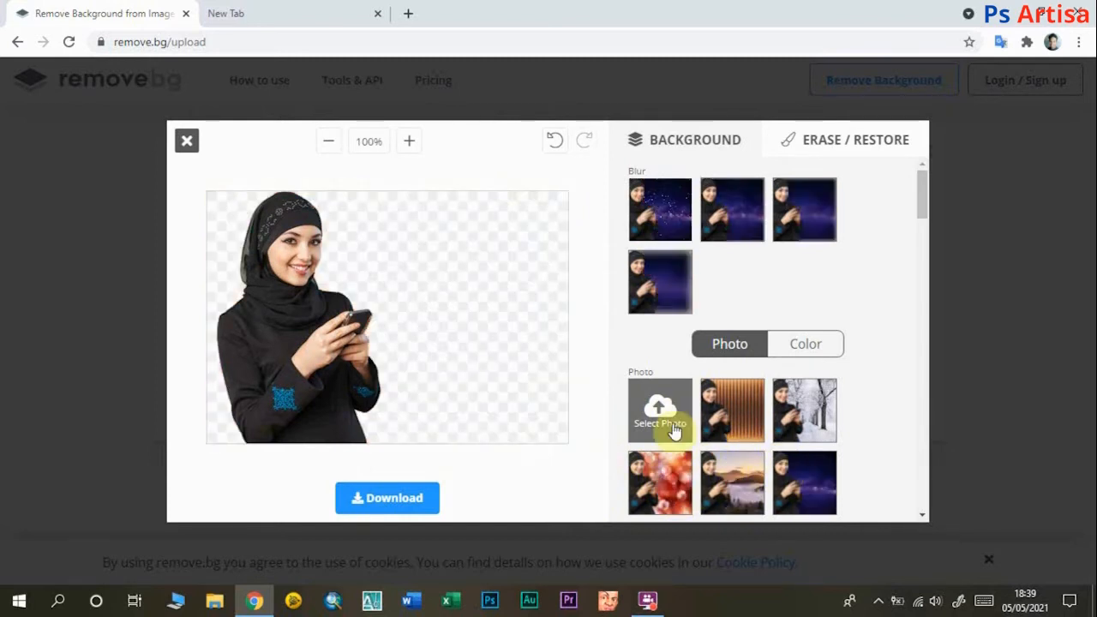
scroll(703, 437, "down", 3)
scroll(703, 437, "down", 5)
scroll(702, 437, "down", 1)
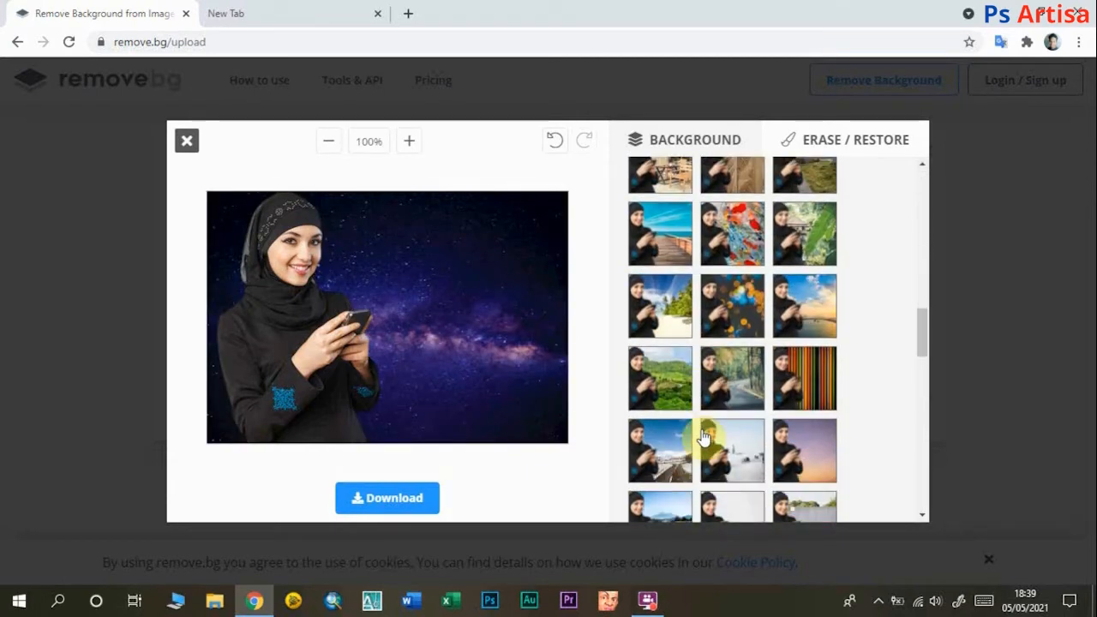
left_click(733, 328)
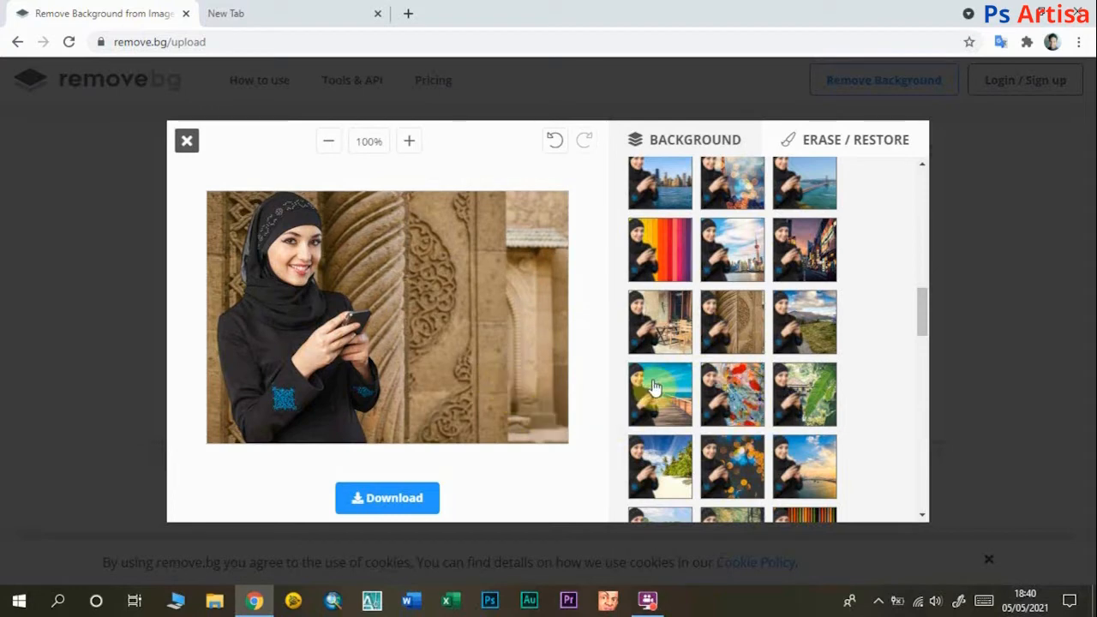
- Try the red autumn tree avenue as the background photo, then leave the editor without downloading
scroll(656, 388, "up", 5)
scroll(655, 388, "up", 5)
scroll(655, 387, "down", 15)
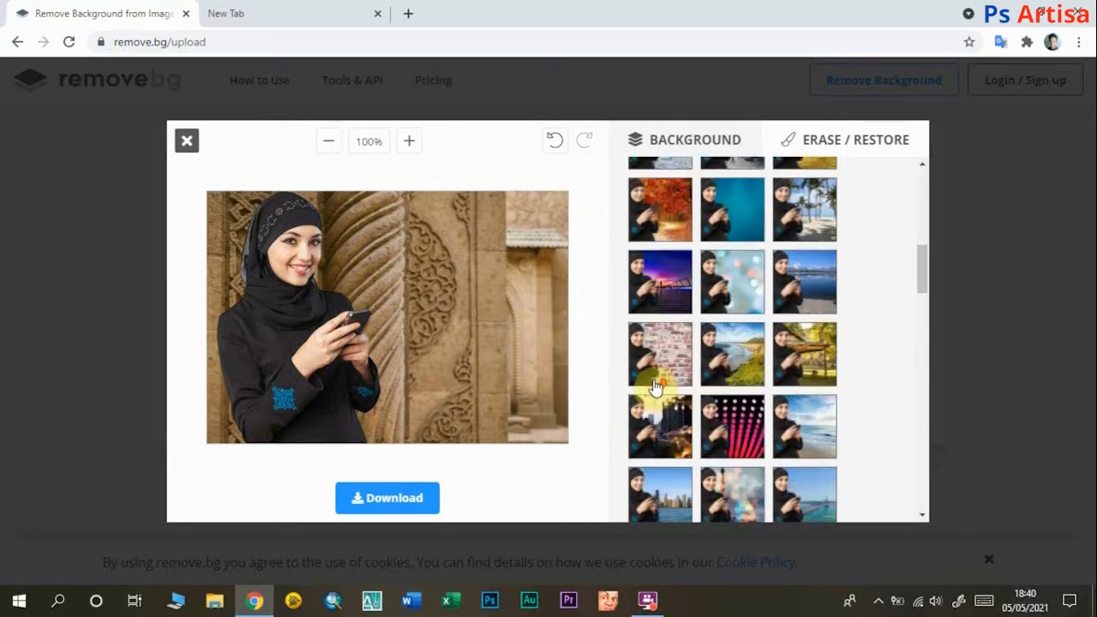
scroll(657, 384, "down", 5)
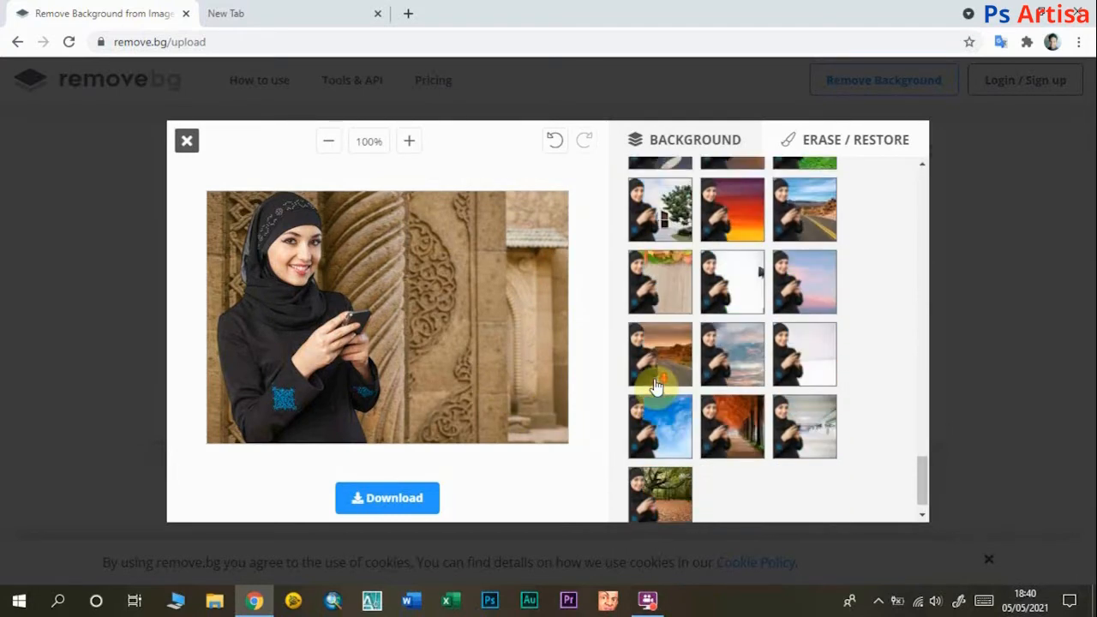
left_click(743, 411)
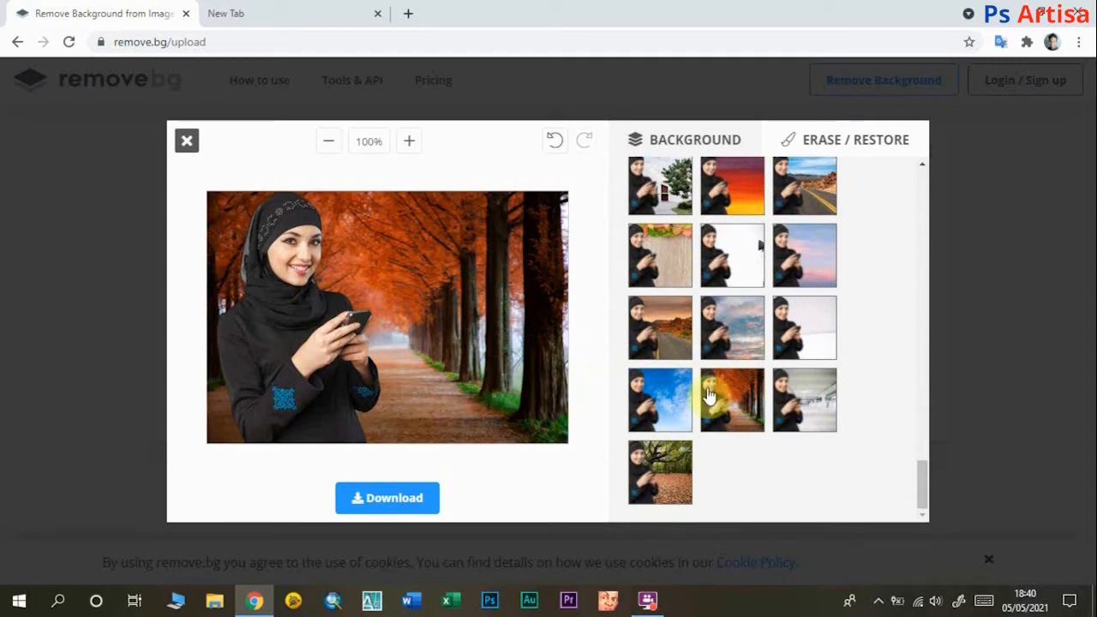
scroll(732, 405, "up", 6)
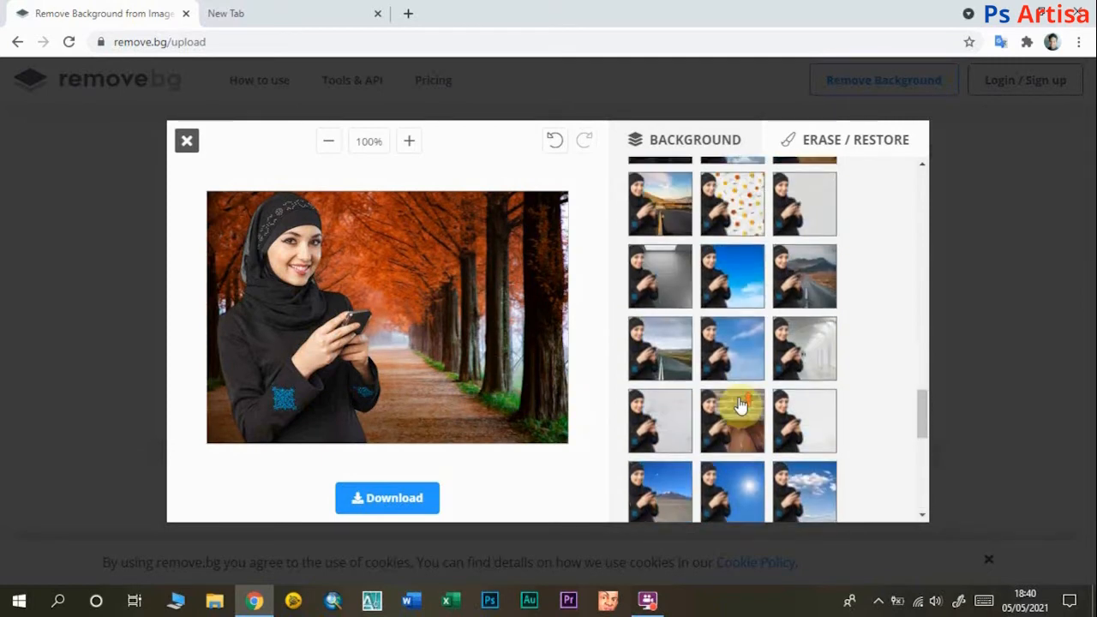
scroll(740, 405, "up", 5)
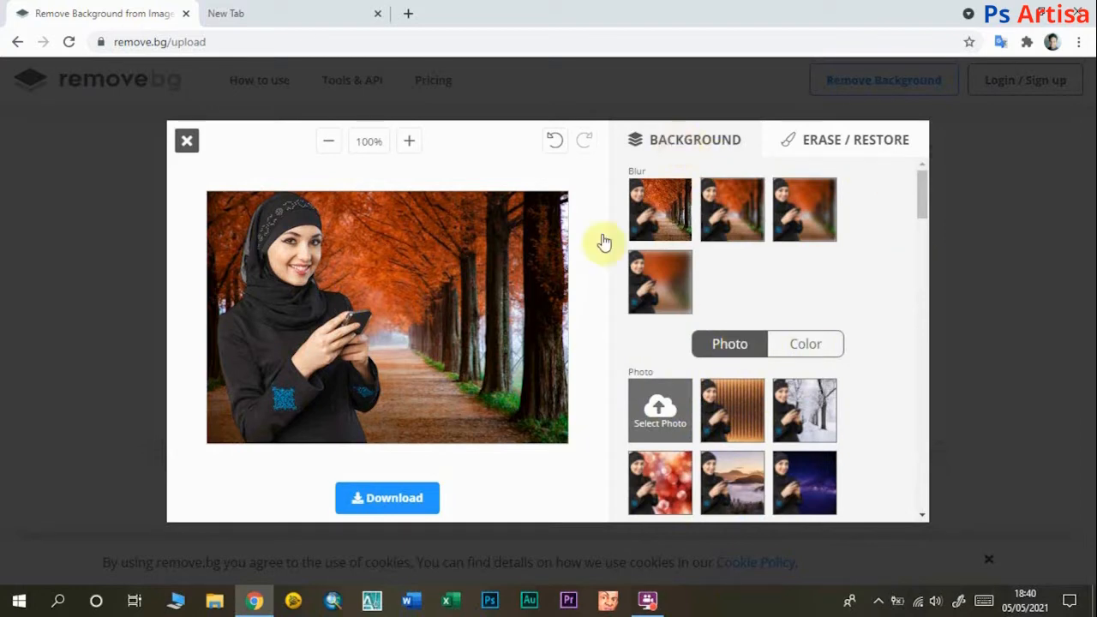
left_click(185, 146)
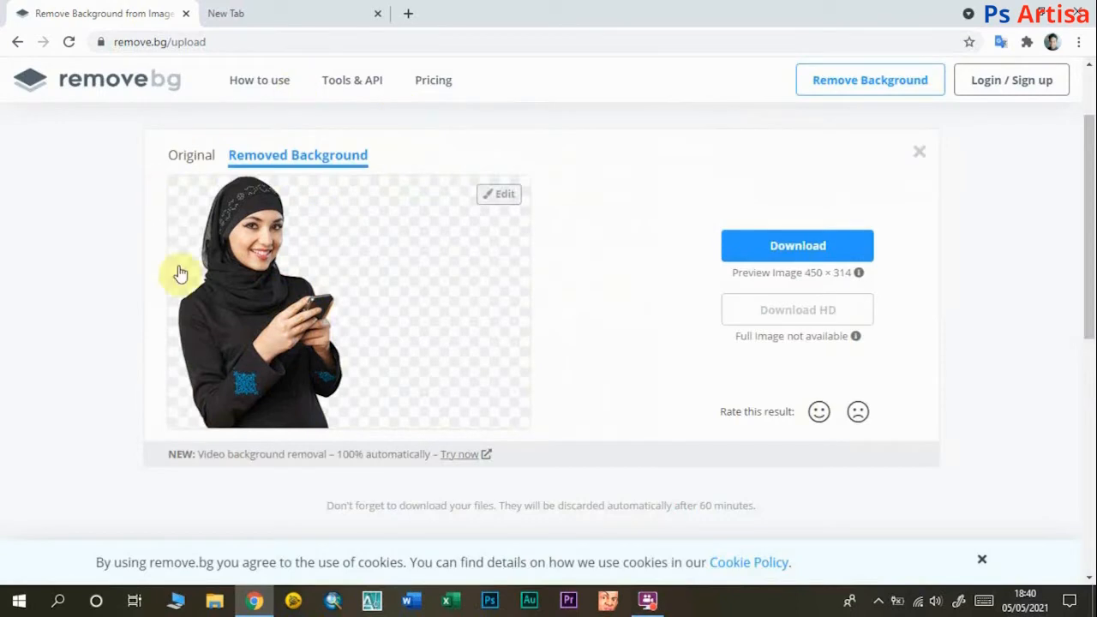
- Download the transparent cutout of the woman and save it on the desktop as a PNG named "back text"
left_click(800, 245)
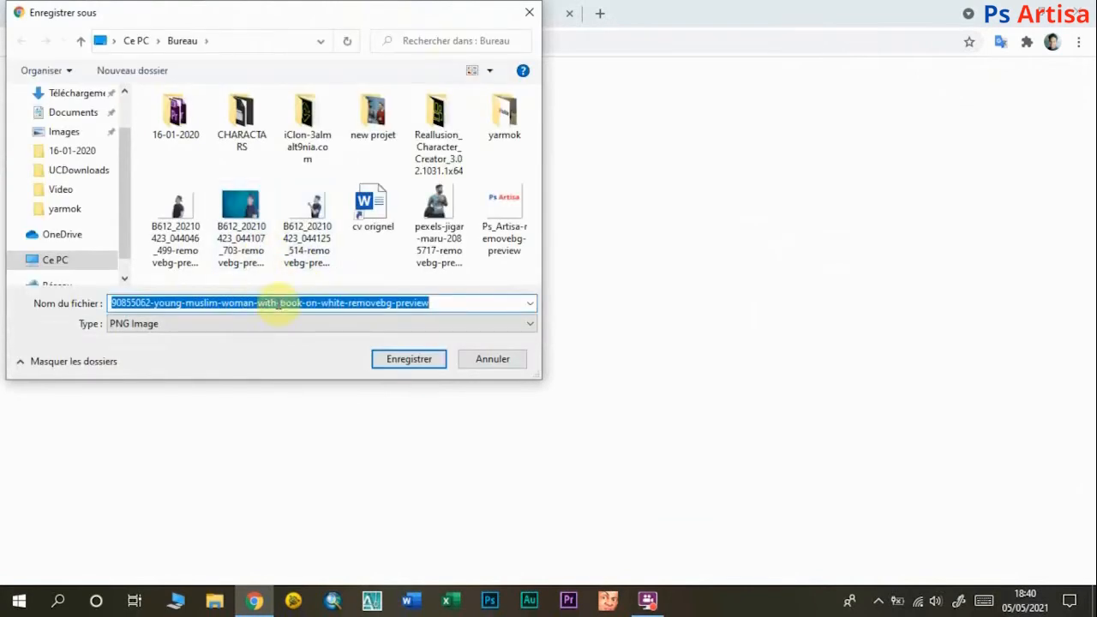
key("BackSpace")
type("b")
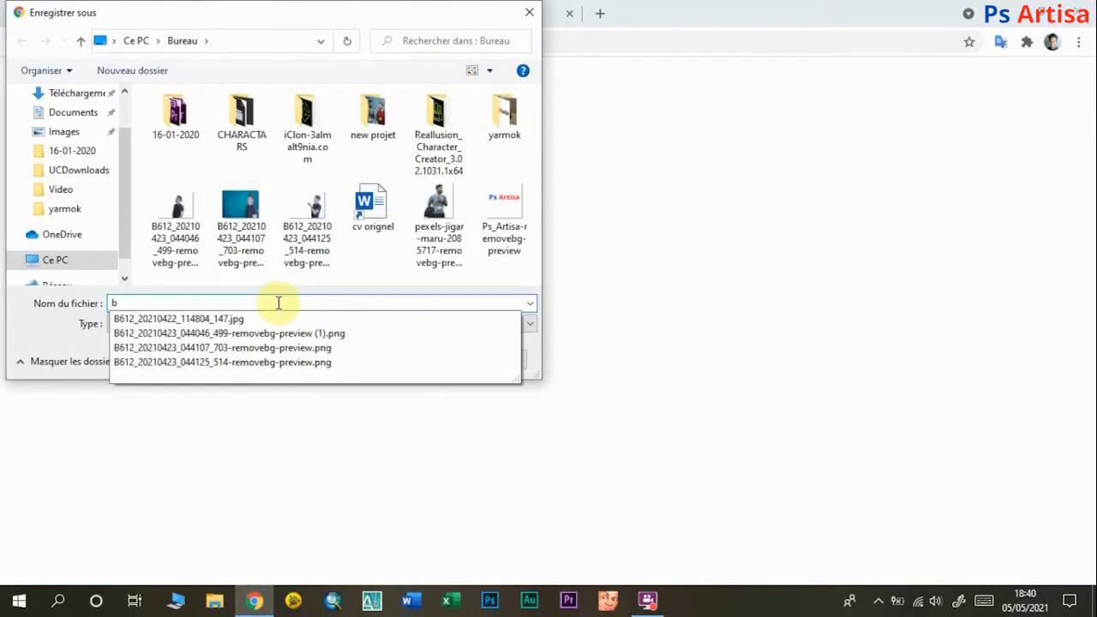
type("ack t")
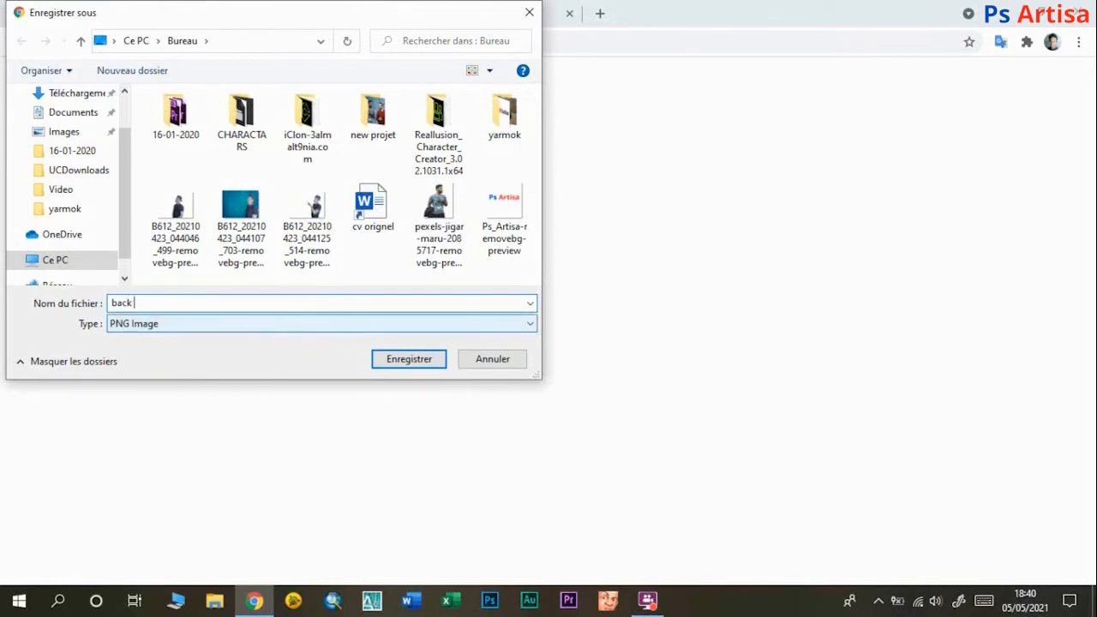
type("ext")
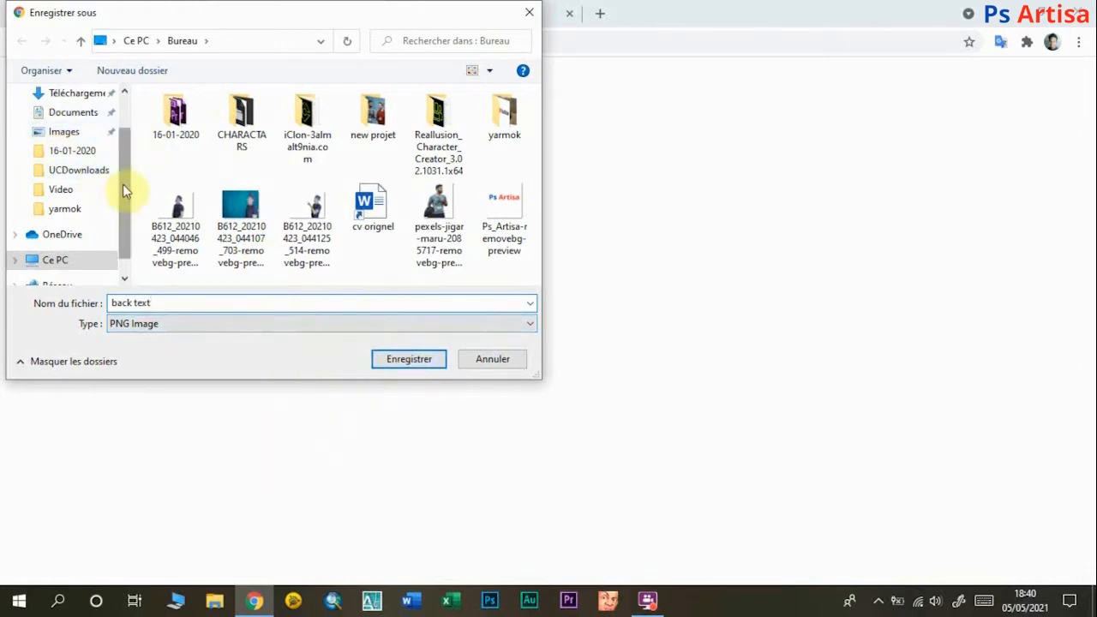
scroll(124, 190, "up", 1)
left_click(66, 125)
left_click(415, 361)
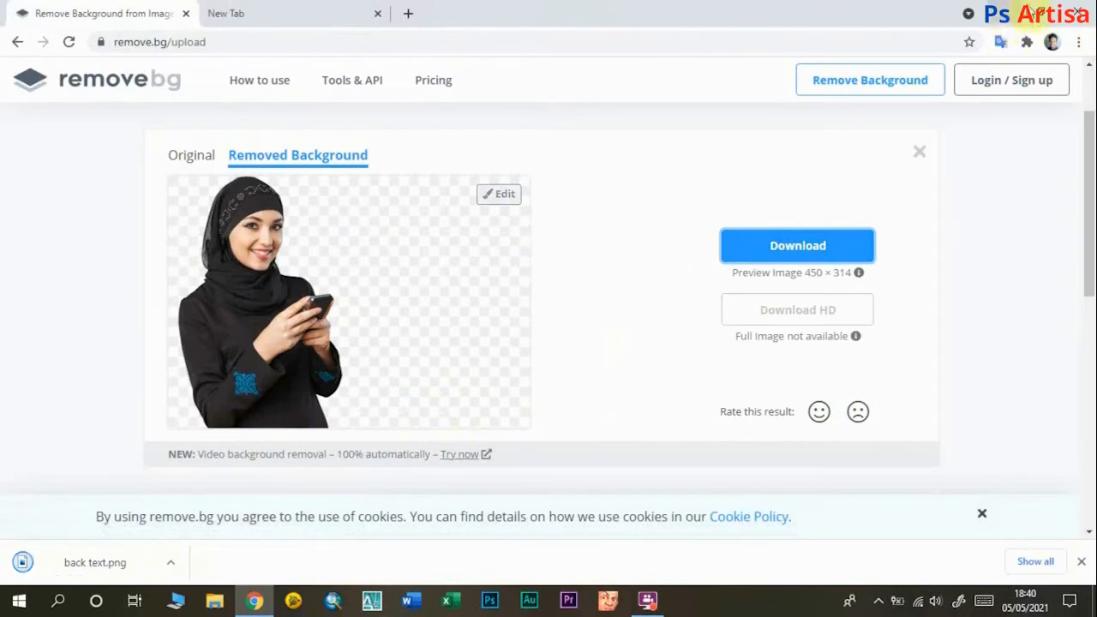
- Switch from the browser to Photoshop and create a document named "our projet" with the default 7 x 5 inch, 300 ppi preset
left_click(1037, 13)
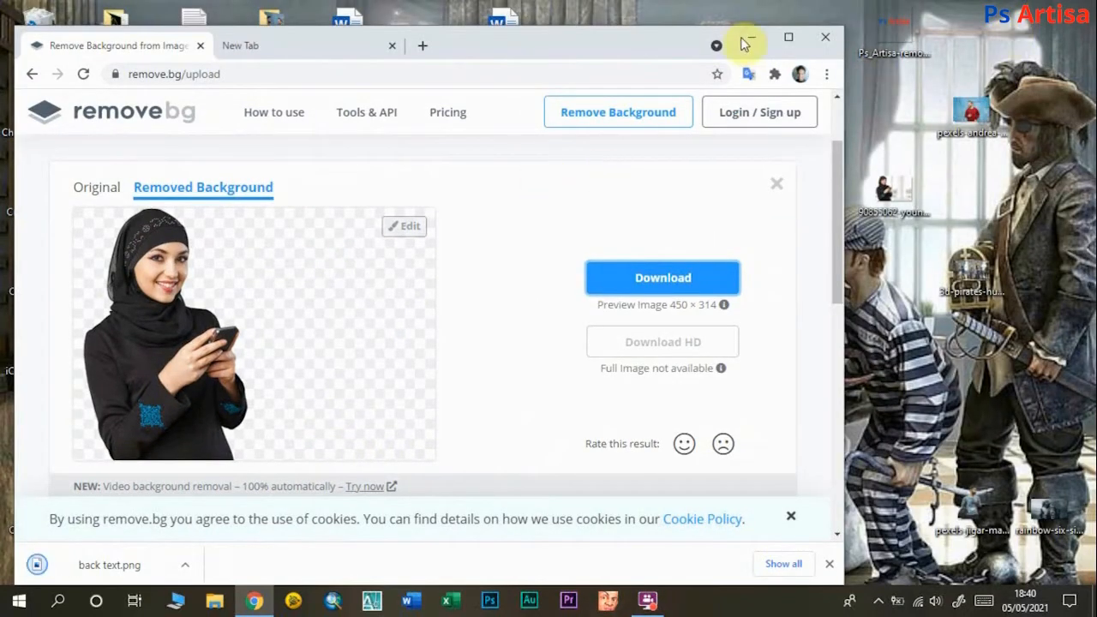
left_click(753, 38)
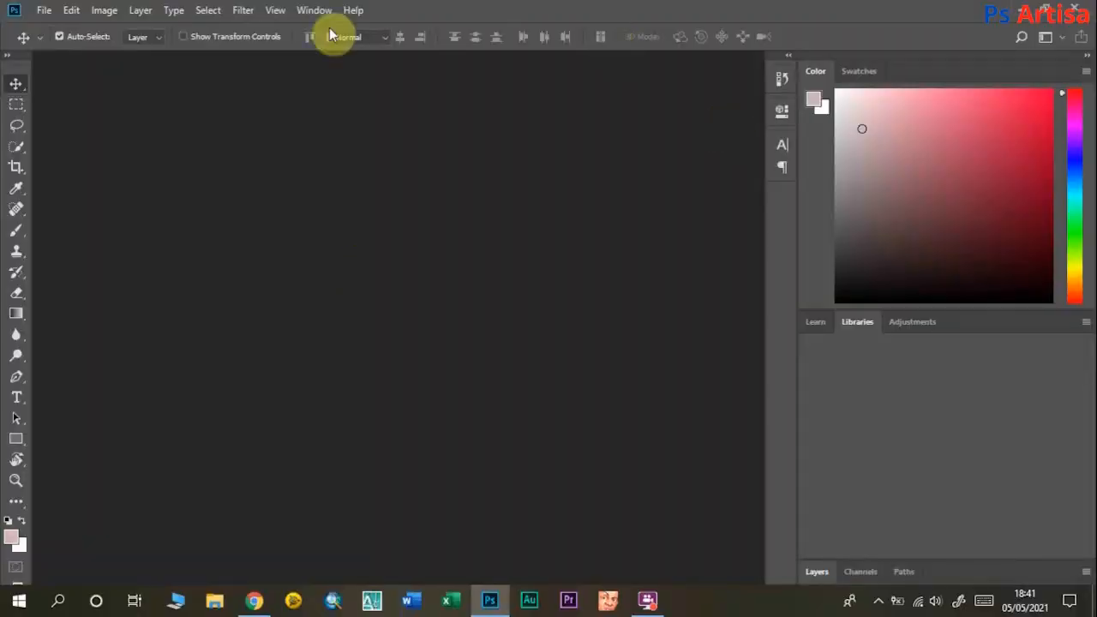
left_click(48, 12)
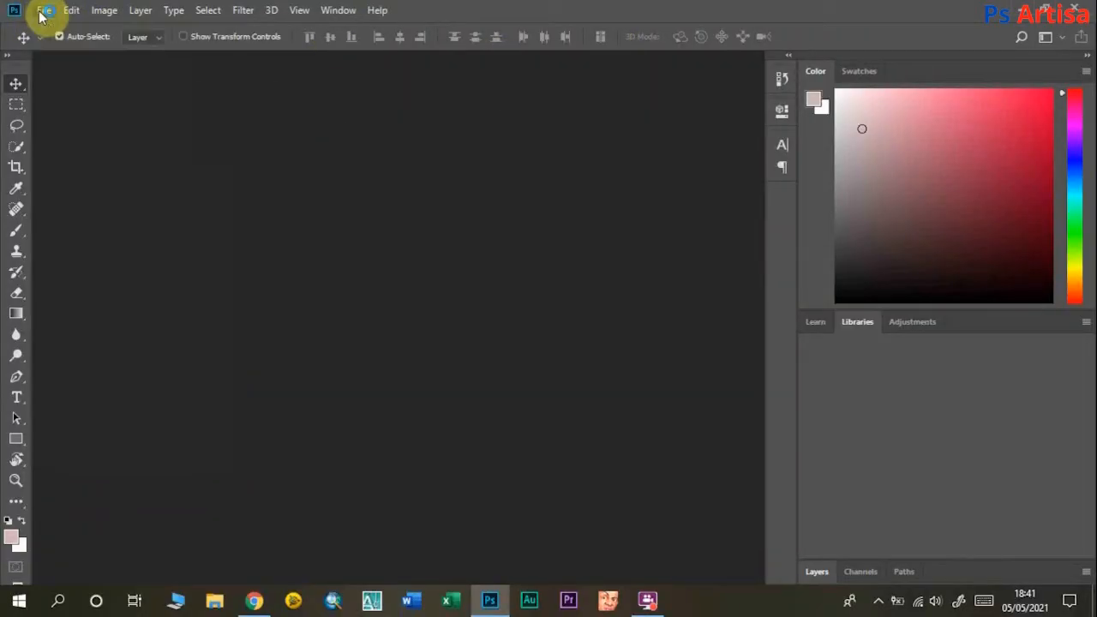
left_click(43, 12)
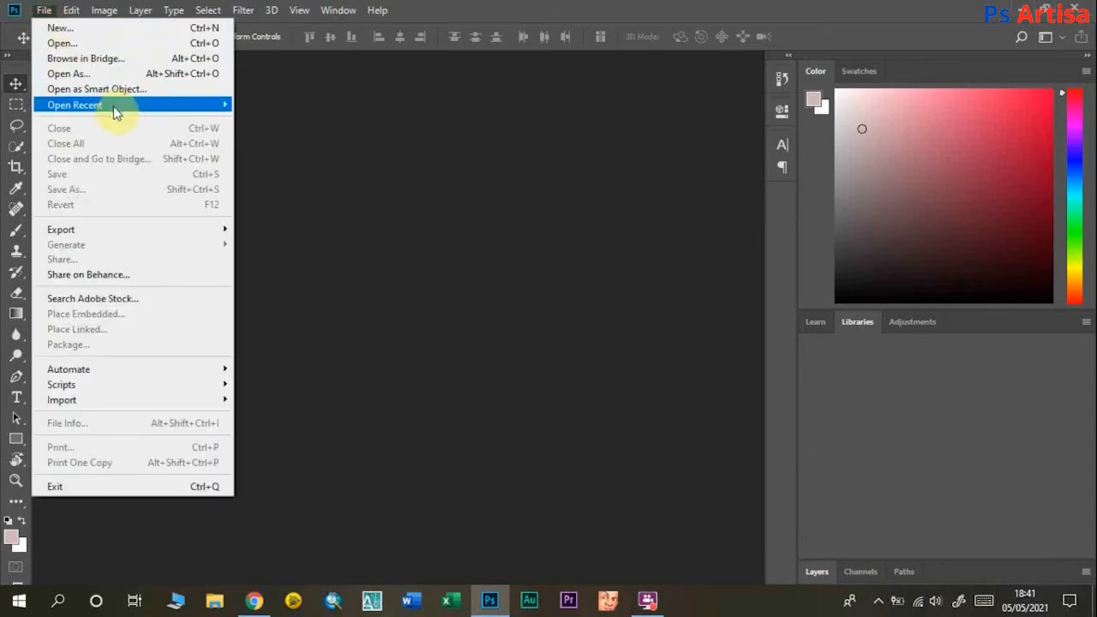
mouse_move(110, 107)
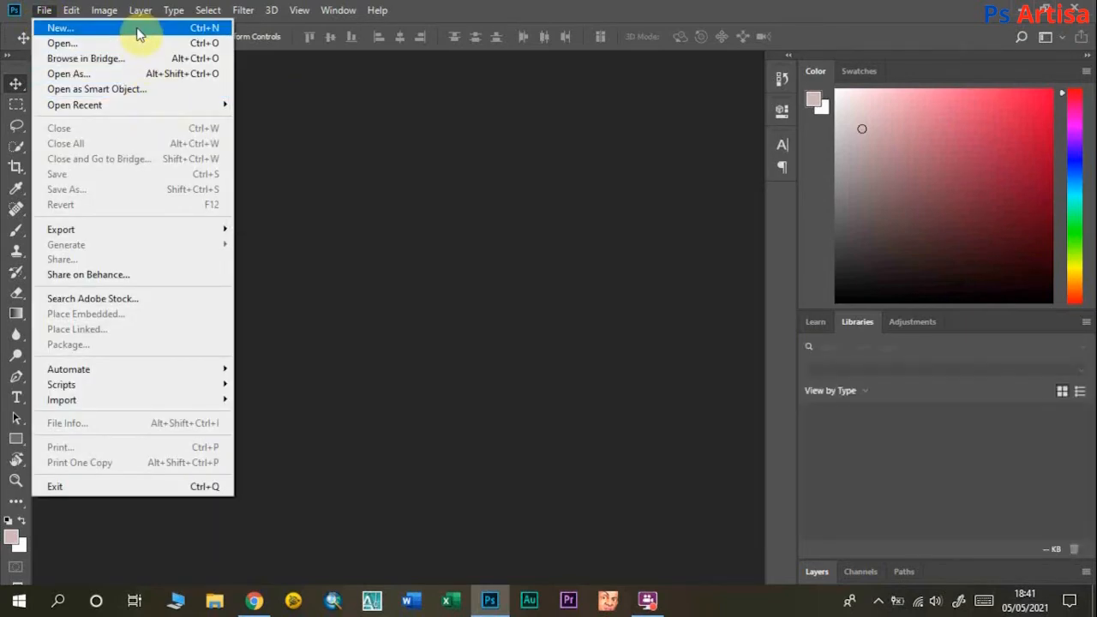
left_click(137, 29)
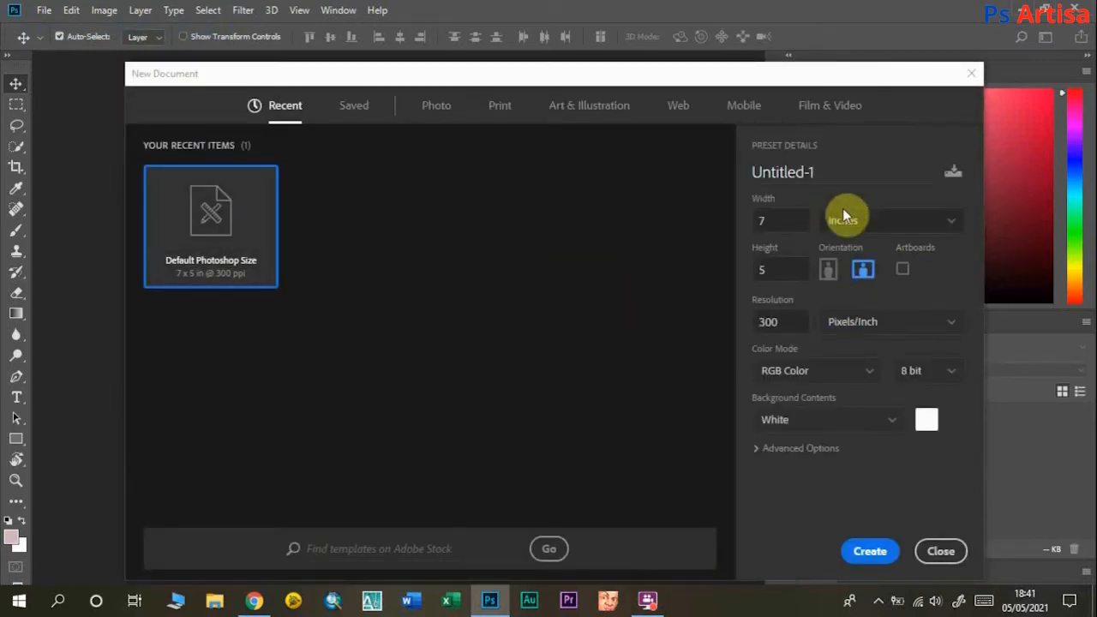
left_click(824, 175)
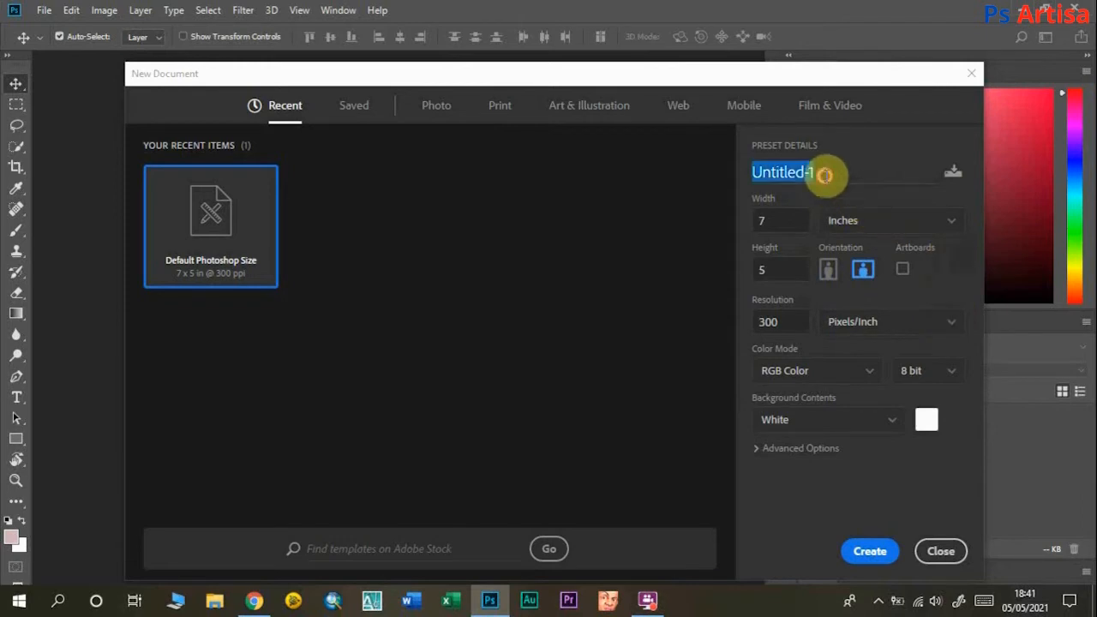
key("BackSpace")
type("O")
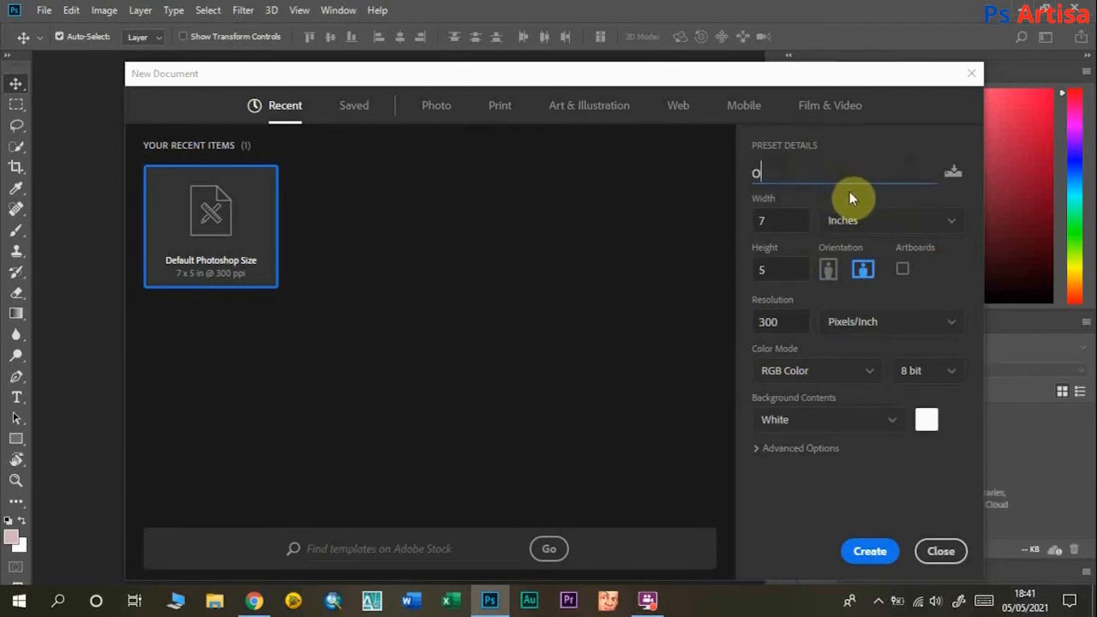
type("ur projet")
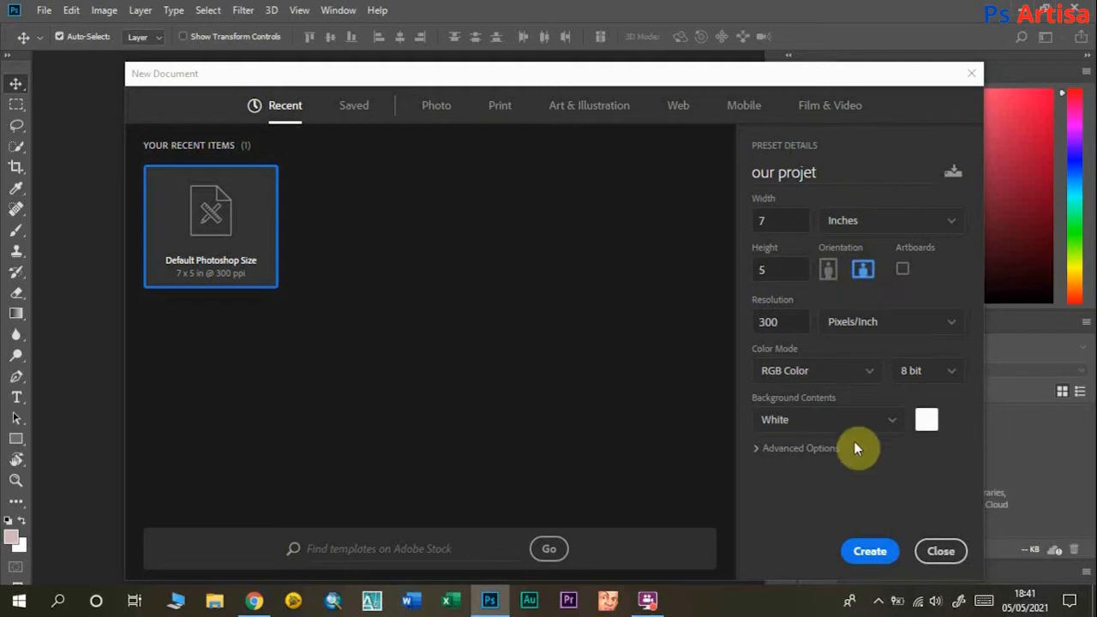
key("Return")
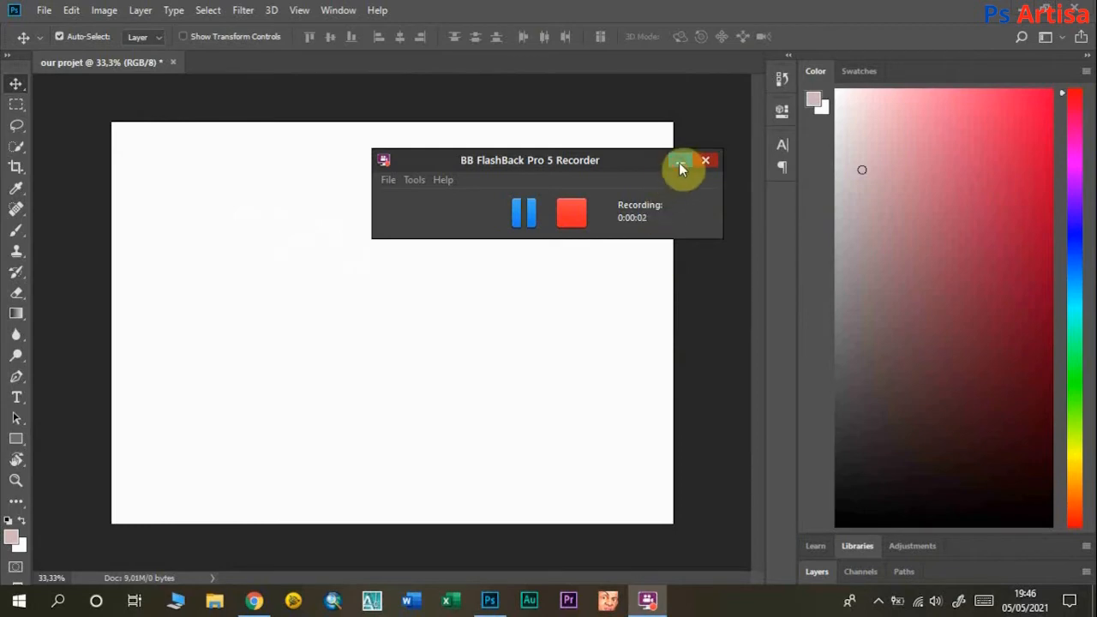
- Place the desktop photo of the man in the red sweater into the "our projet" document
left_click(678, 162)
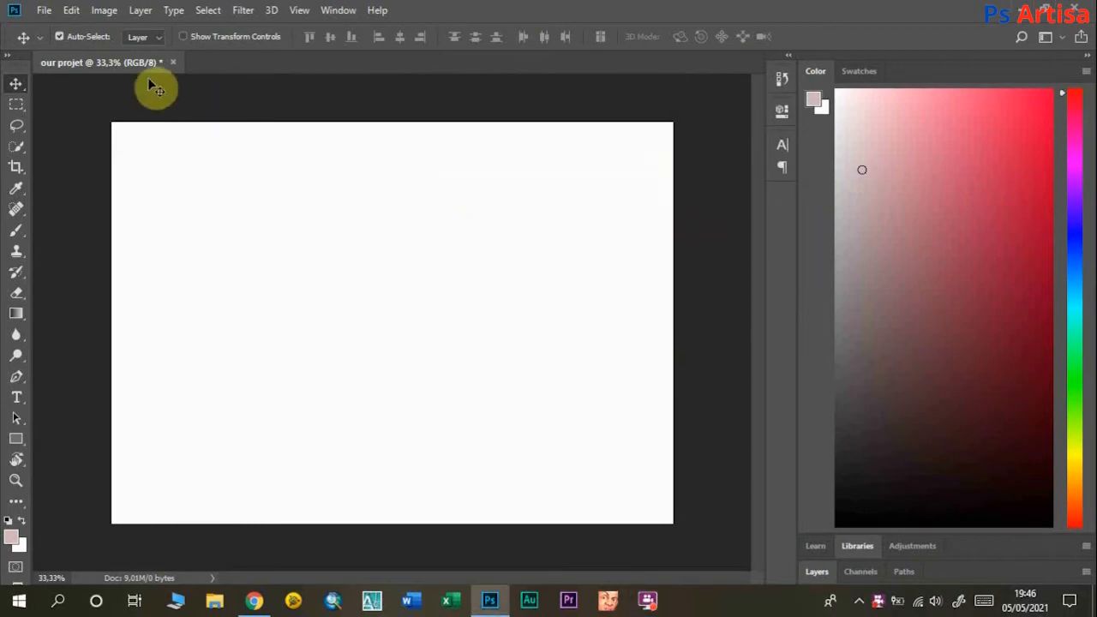
left_click(1051, 11)
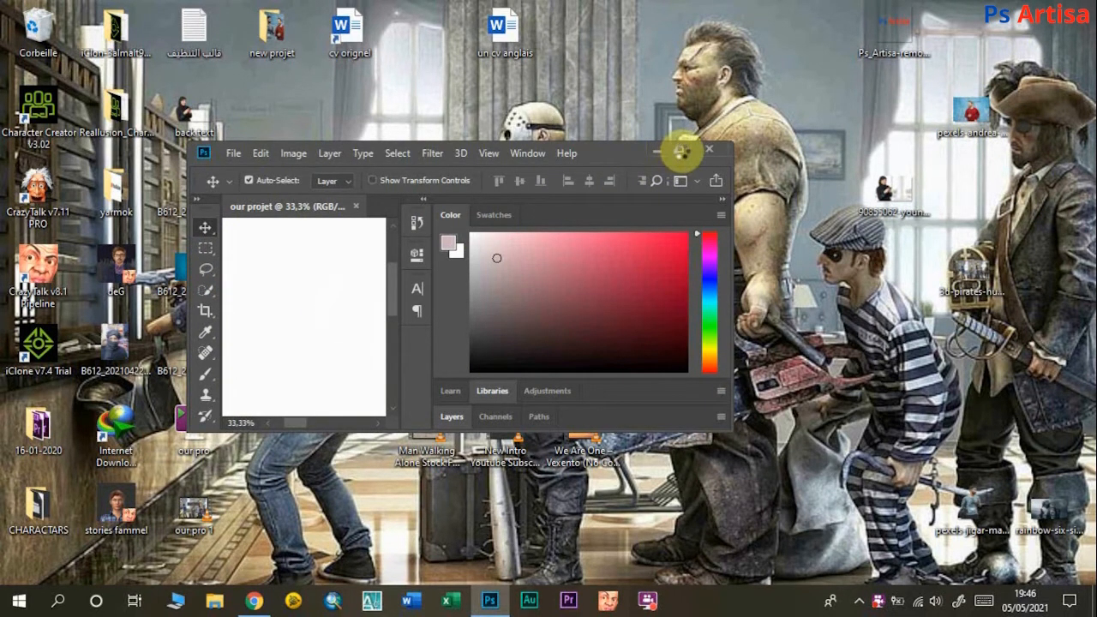
left_click(678, 152)
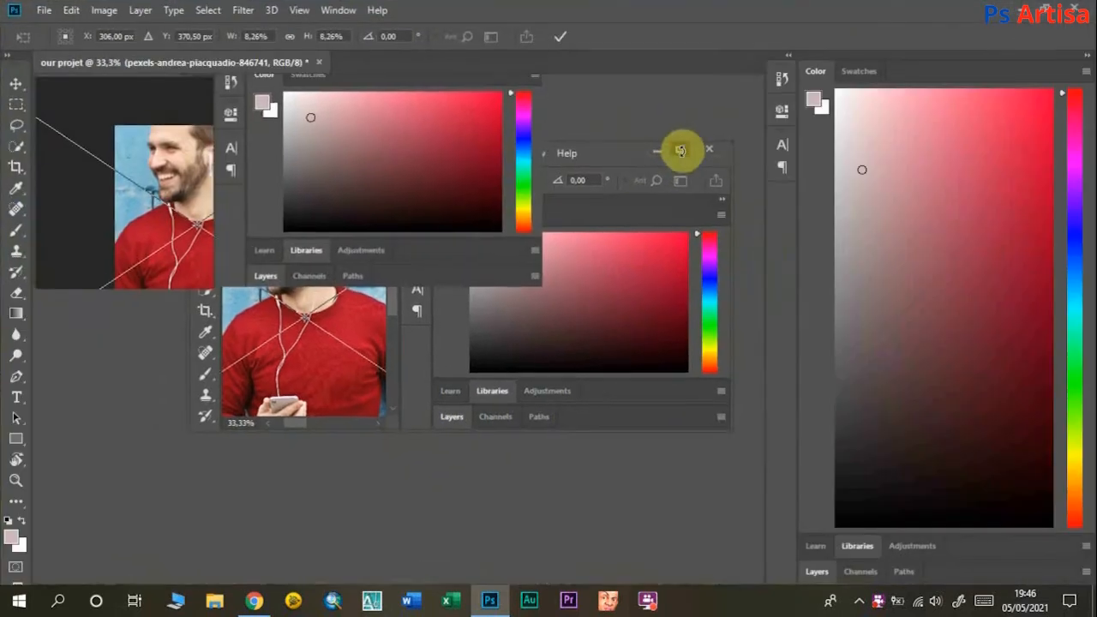
- Move the man's photo toward the canvas's right side and stretch its height to 8.85% to span the full canvas height
left_click_drag(289, 266, 477, 308)
left_click_drag(406, 137, 417, 122)
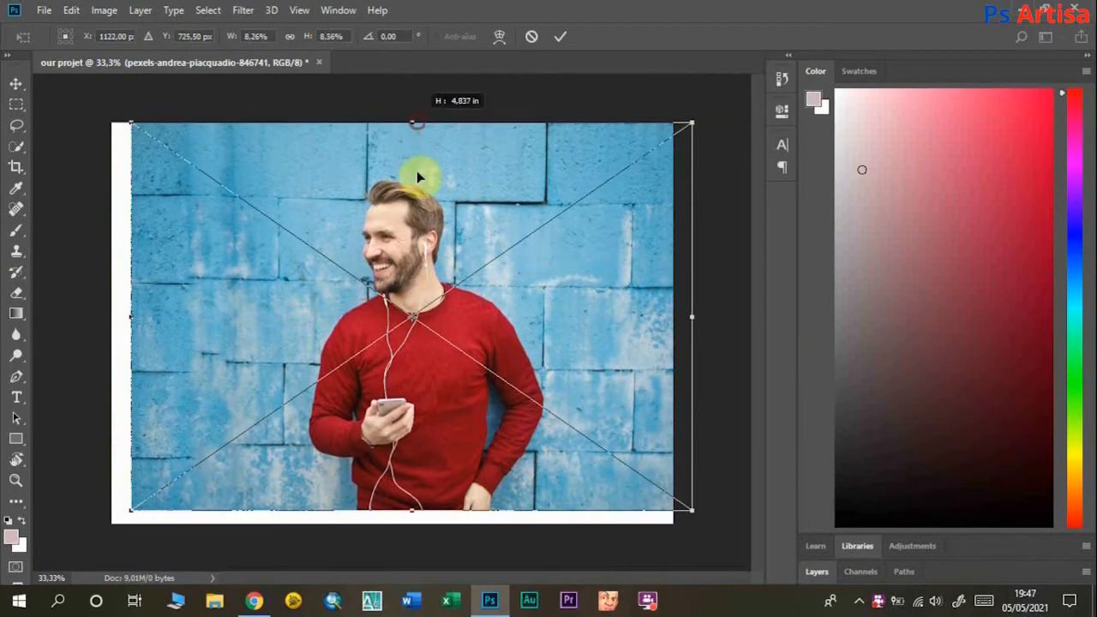
left_click_drag(421, 526, 416, 525)
left_click_drag(421, 460, 463, 435)
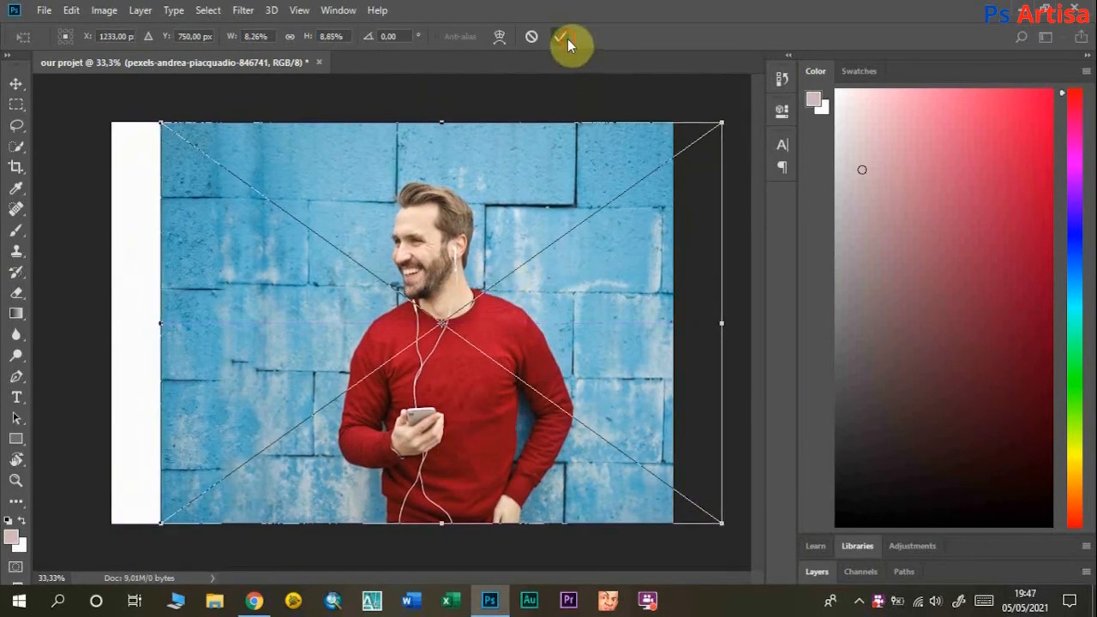
left_click(564, 39)
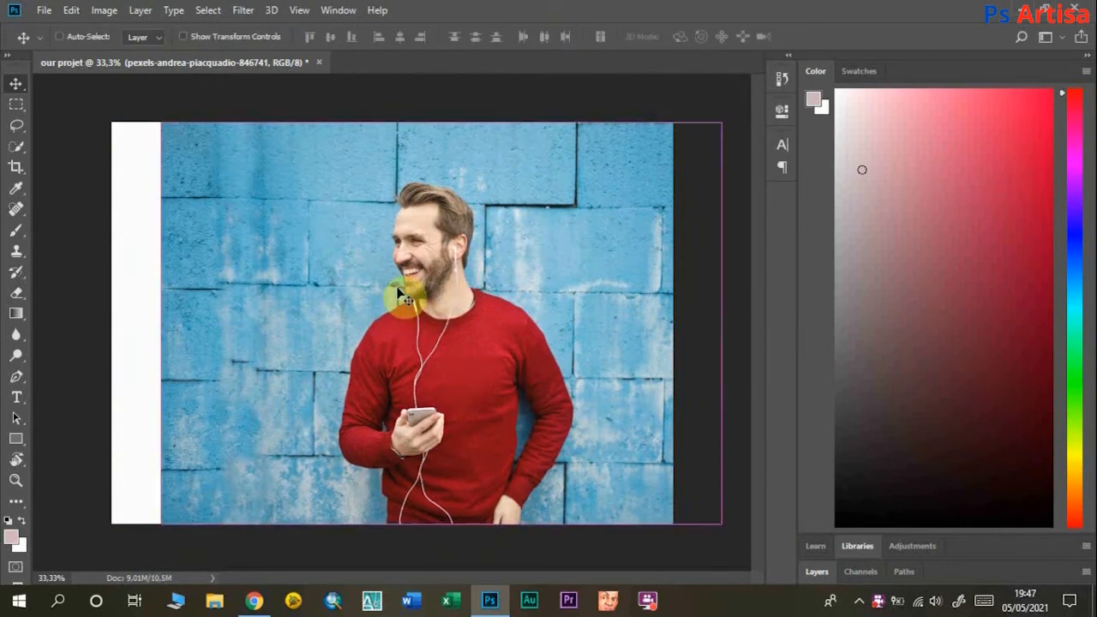
- Duplicate the man's photo and arrange the copies side by side so the blue wall fills the white strip
left_click(153, 308)
left_click_drag(156, 308, 409, 271)
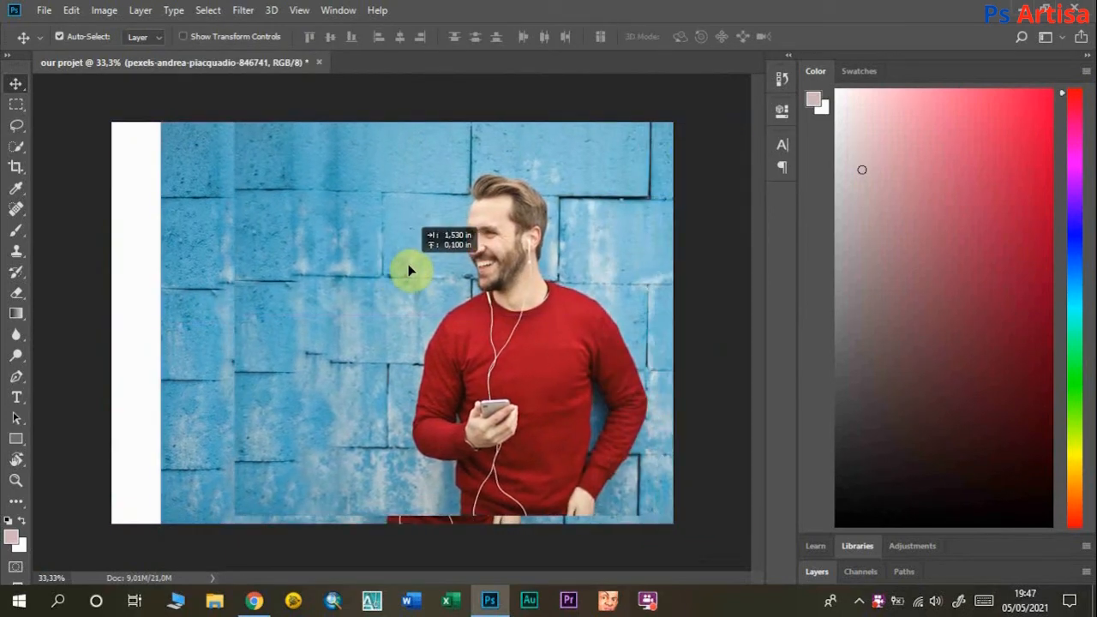
left_click_drag(208, 269, 167, 282)
left_click_drag(335, 309, 343, 324)
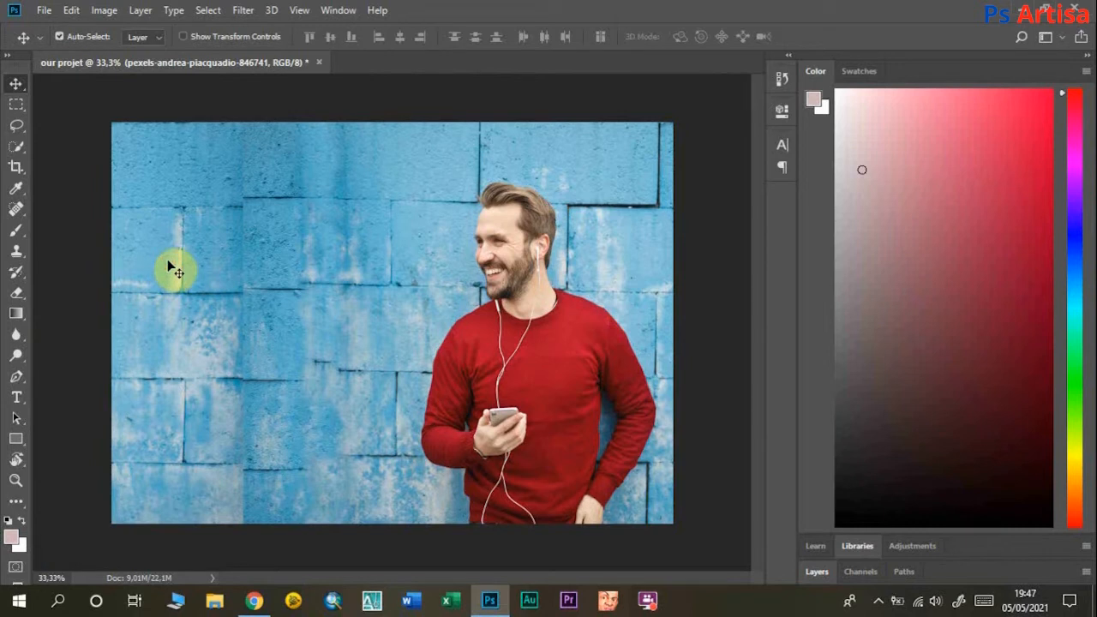
- Stretch the left wall copy's height to 9.41% so its brick lines meet those of the neighbouring photo
key("ctrl+t")
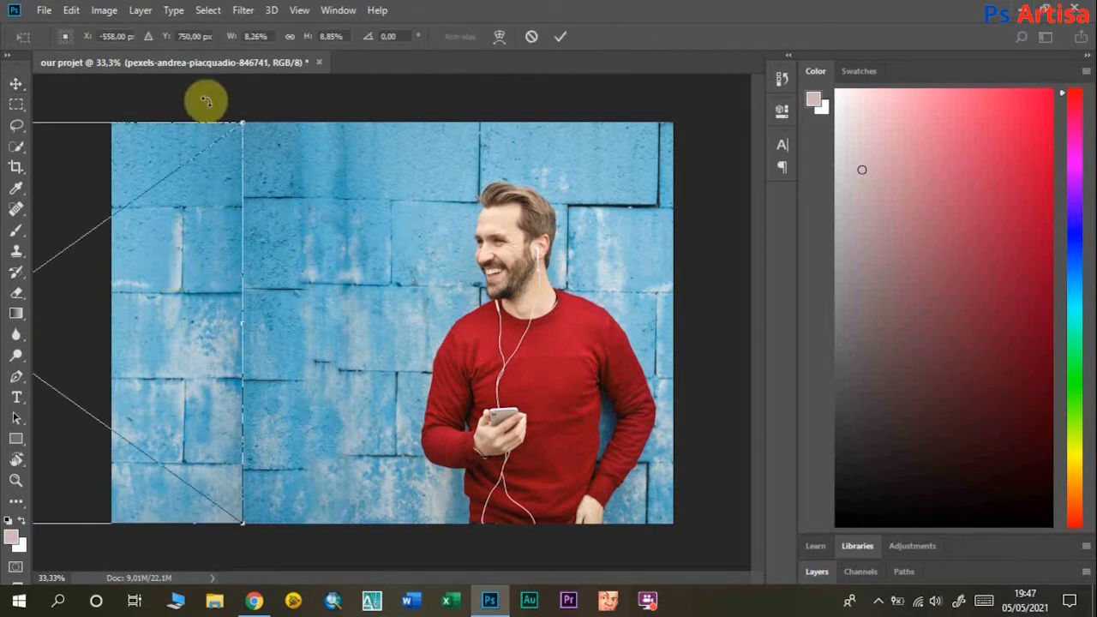
left_click_drag(242, 117, 242, 97)
left_click_drag(228, 186, 227, 197)
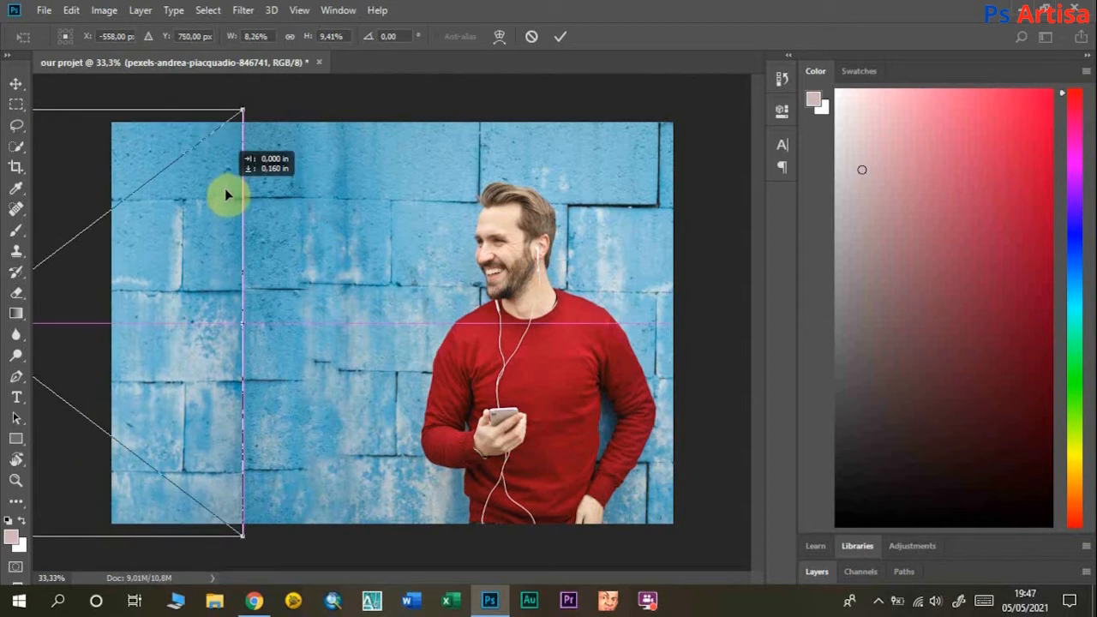
left_click_drag(227, 195, 227, 196)
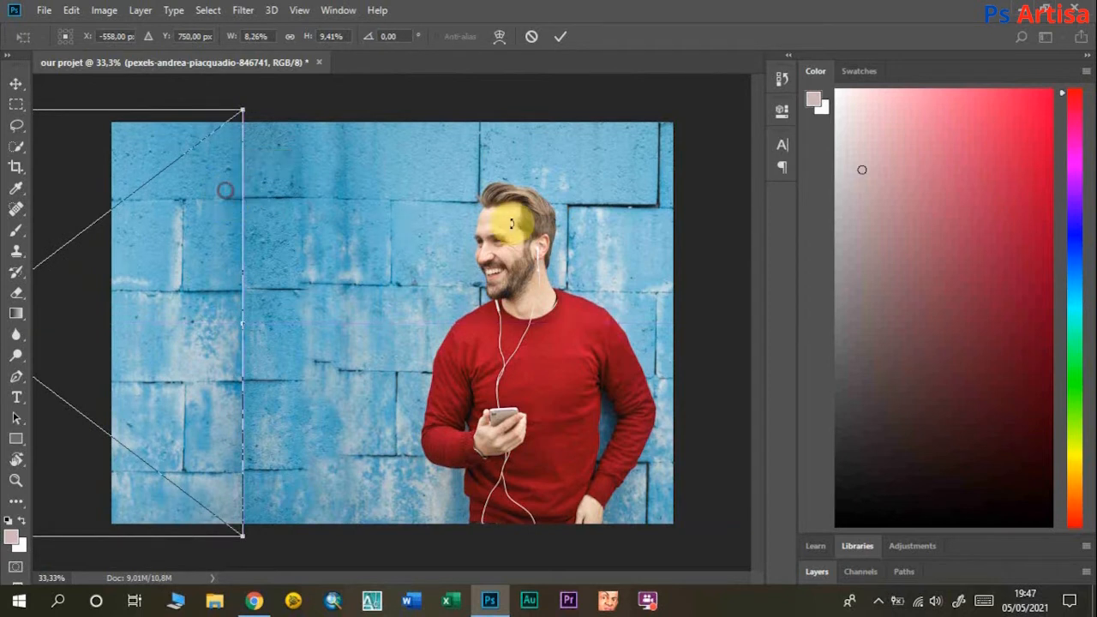
left_click(561, 38)
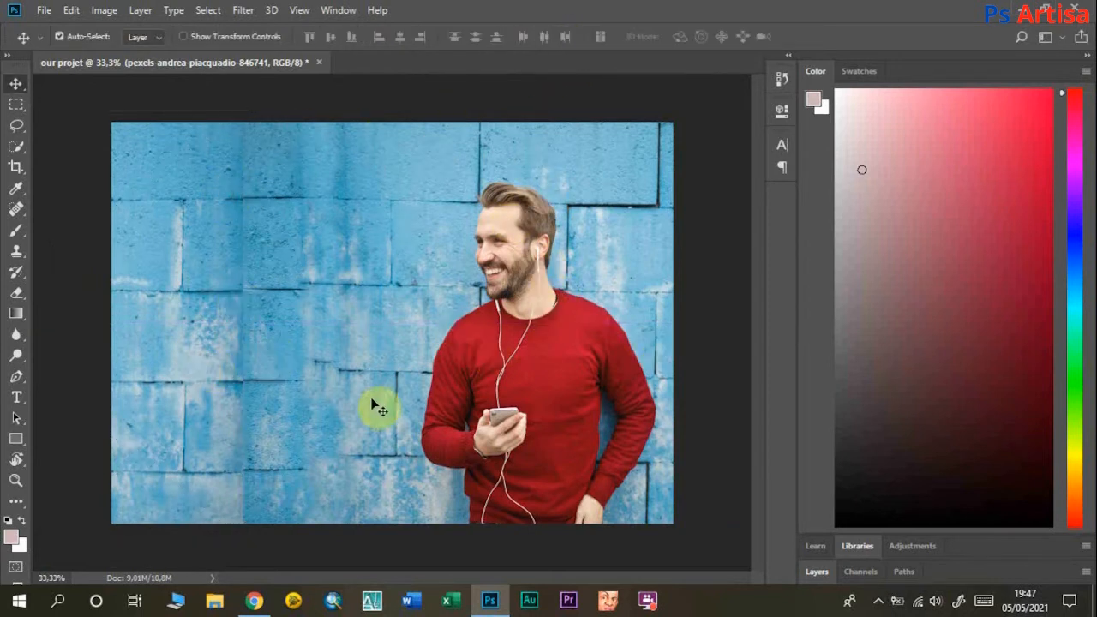
- Place the desktop cutout "back text" in the composition and move the woman beside the man
left_click(1045, 12)
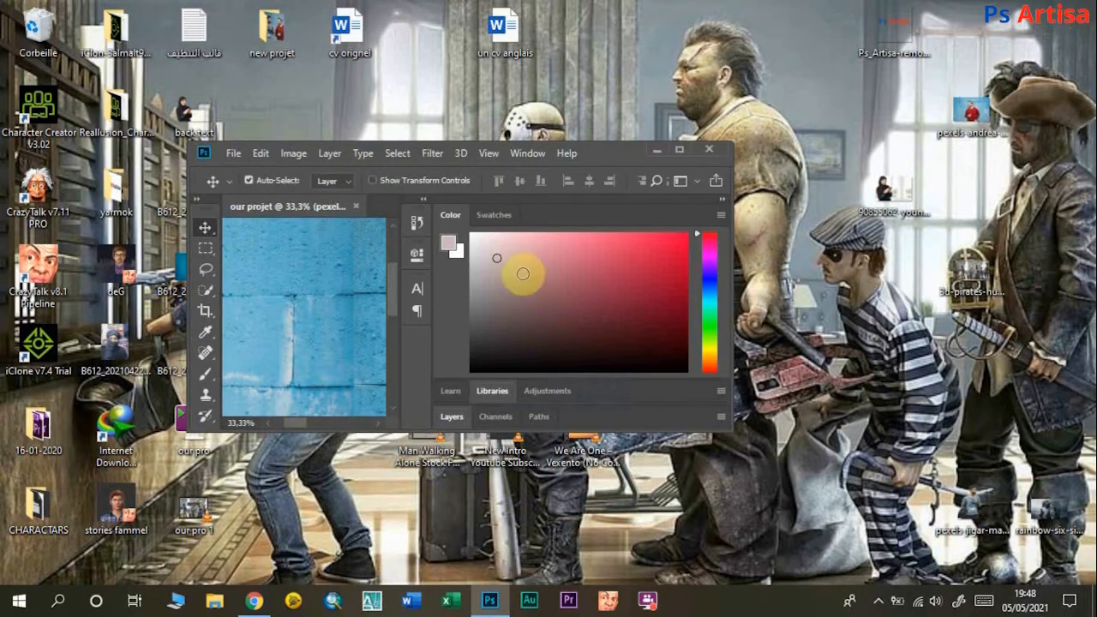
left_click_drag(204, 118, 308, 257)
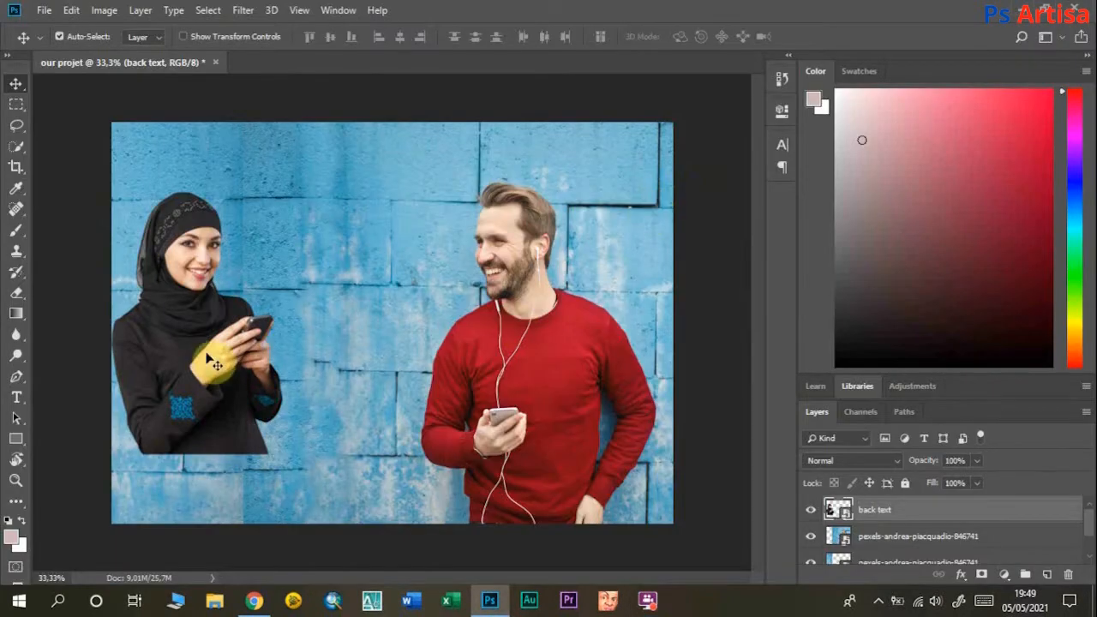
left_click_drag(208, 304, 294, 315)
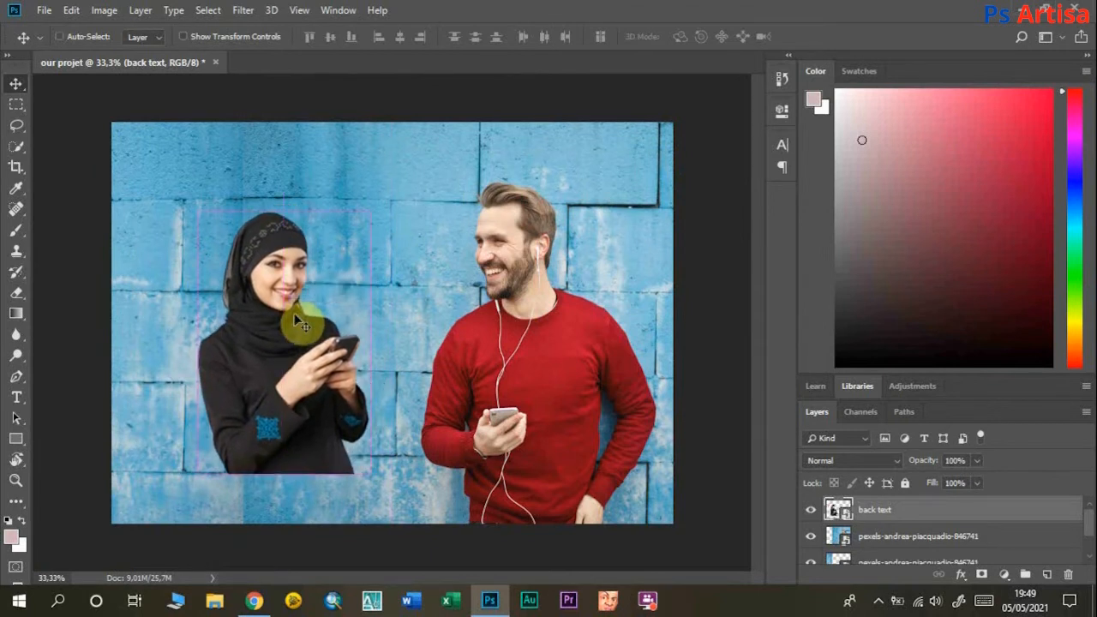
- Stretch the woman's cutout to 128.24% height down to the canvas's lower edge and position it at X 1000, Y 871 px
key("ctrl+t")
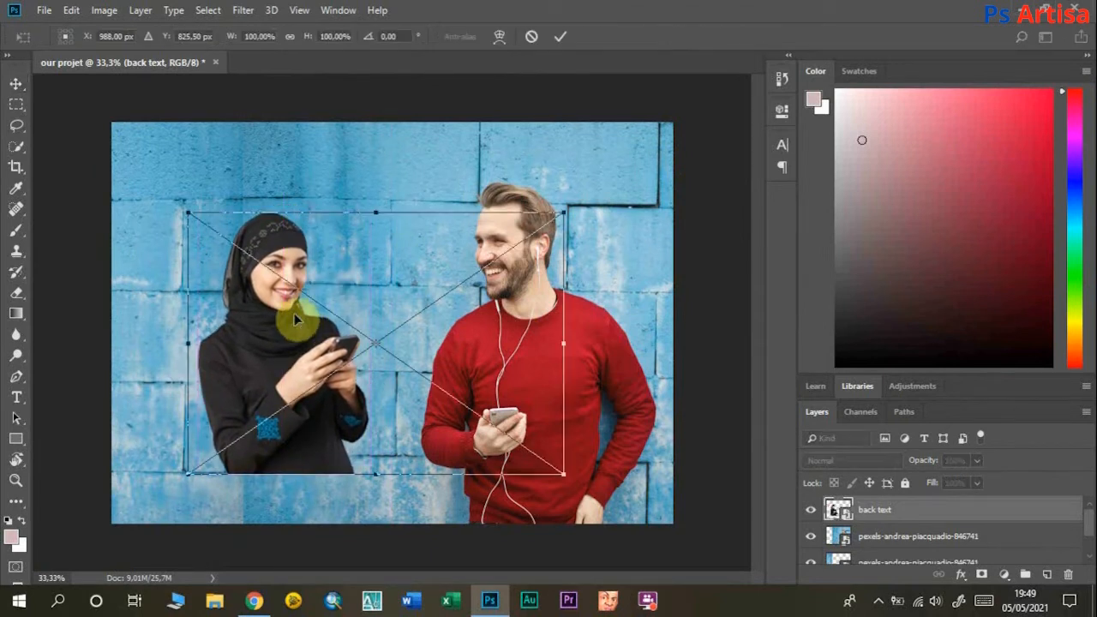
left_click_drag(356, 286, 311, 272)
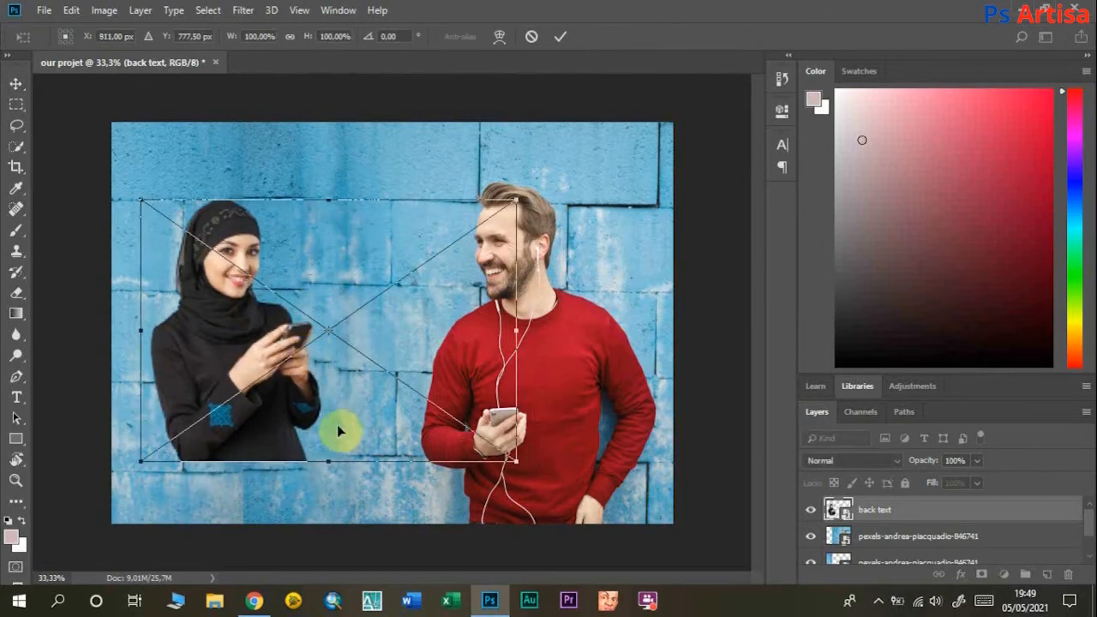
left_click_drag(329, 461, 328, 523)
left_click_drag(334, 200, 333, 186)
left_click_drag(318, 235, 366, 232)
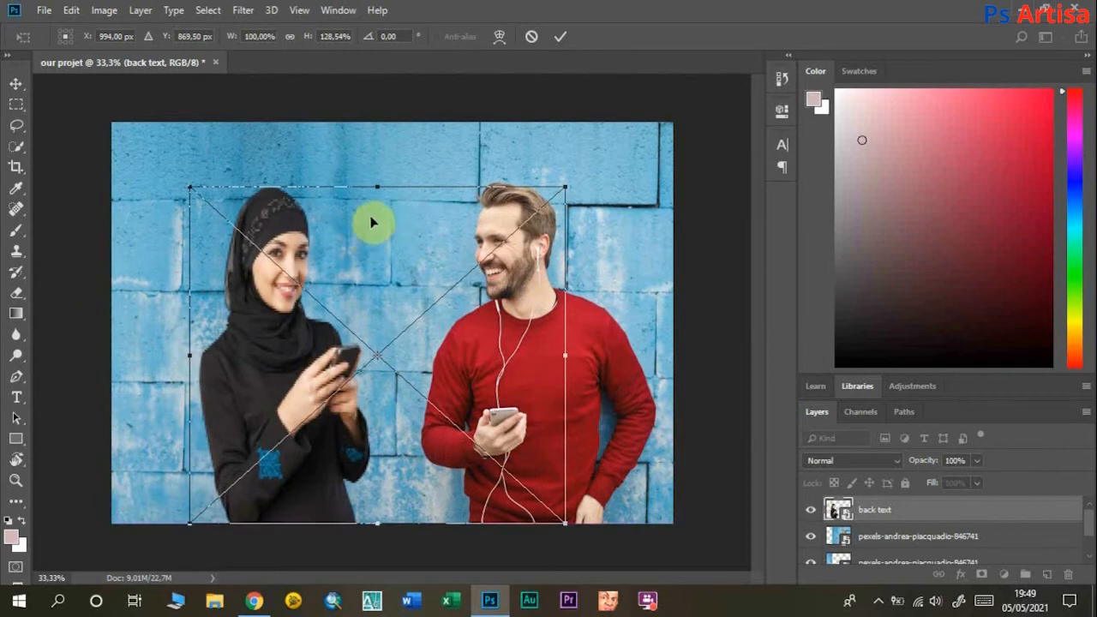
mouse_move(381, 187)
left_mouse_down()
mouse_move(379, 177)
mouse_move(381, 187)
left_mouse_up()
left_click_drag(378, 248, 375, 245)
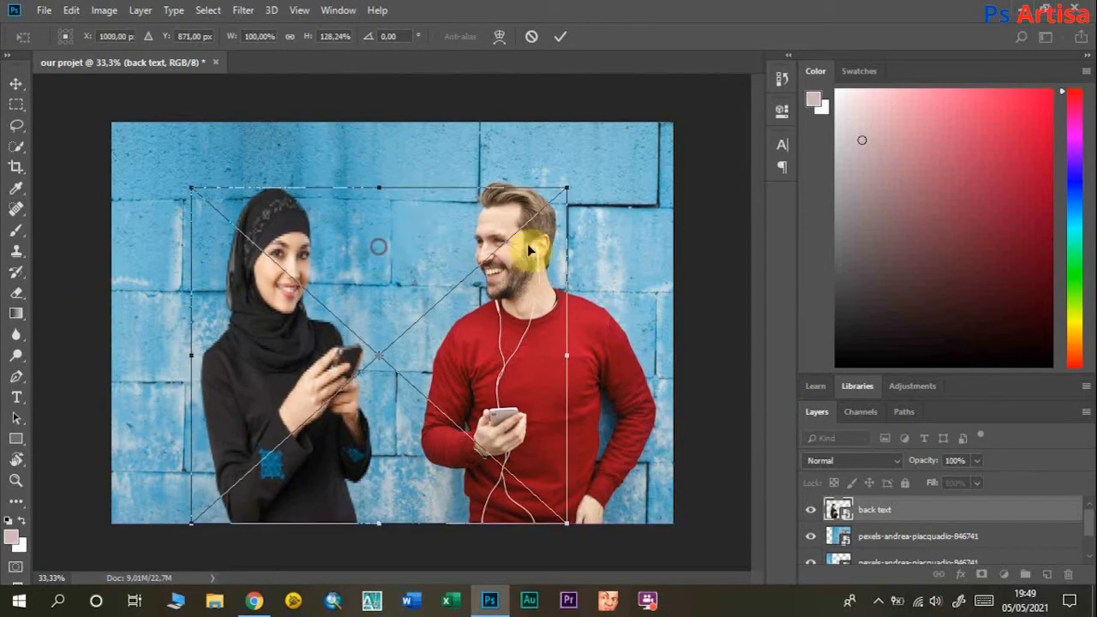
left_click(560, 35)
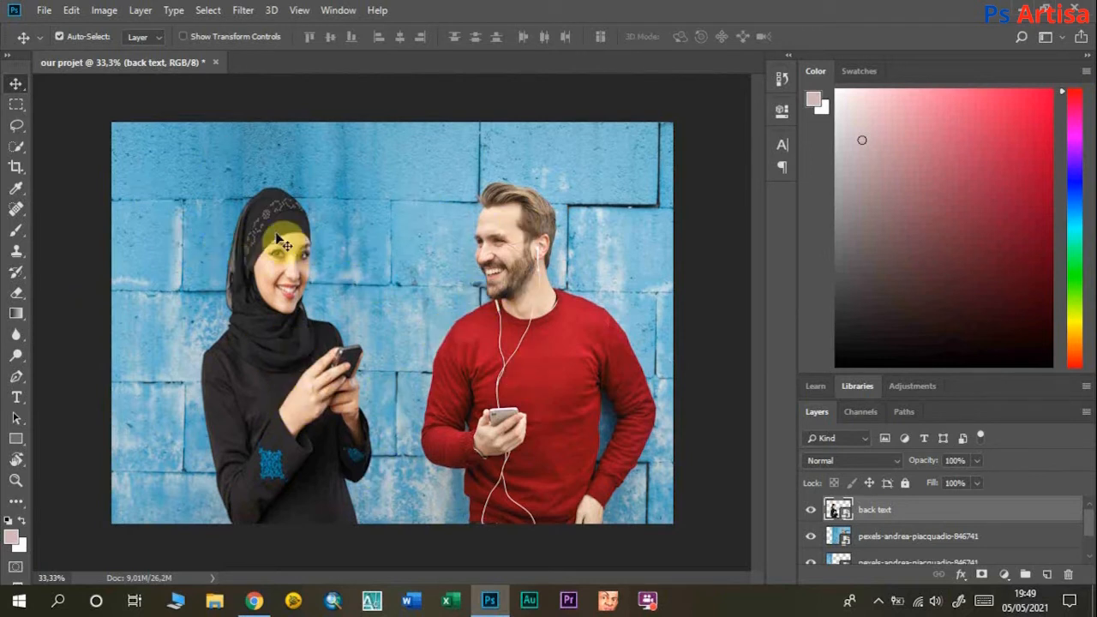
left_click(44, 10)
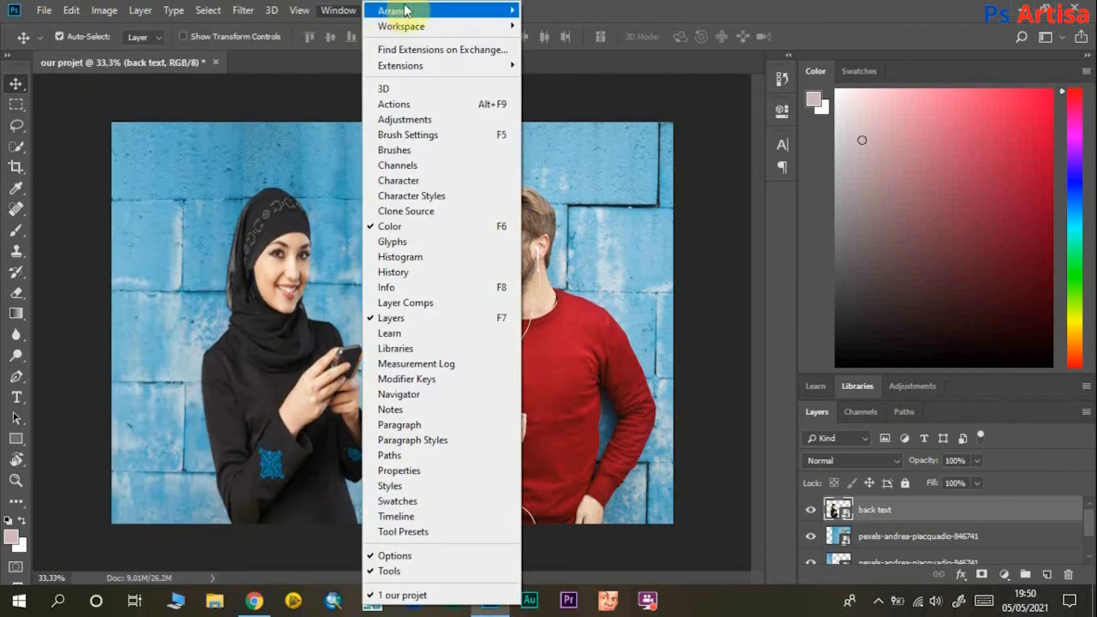
left_click(710, 17)
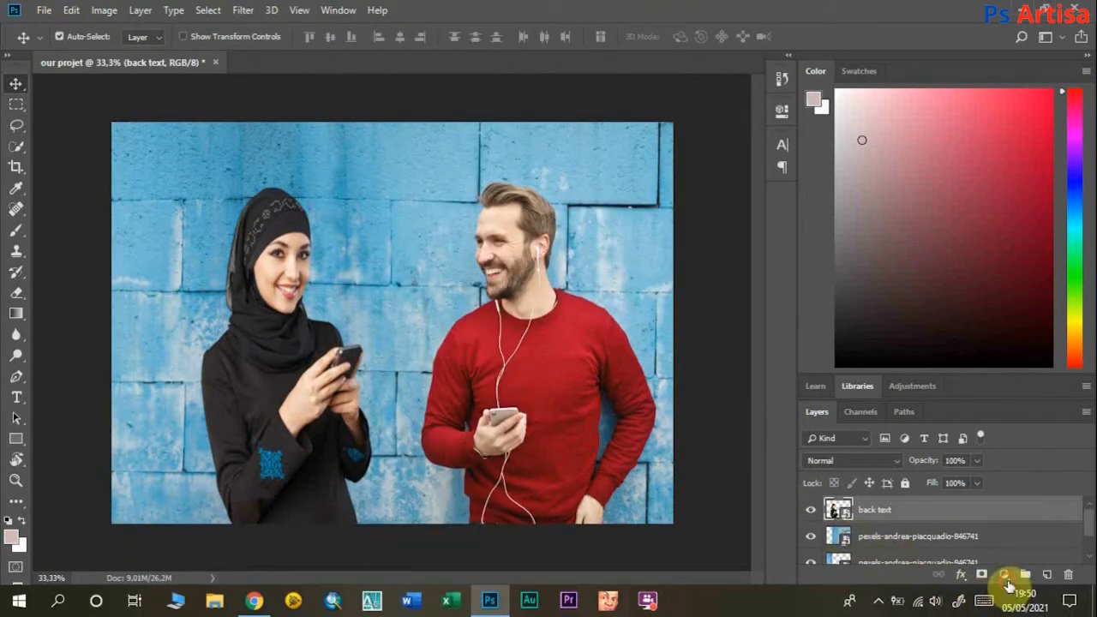
- Add a Curves adjustment layer above the woman's cutout and raise the RGB midtones to brighten the composition
left_click(1003, 574)
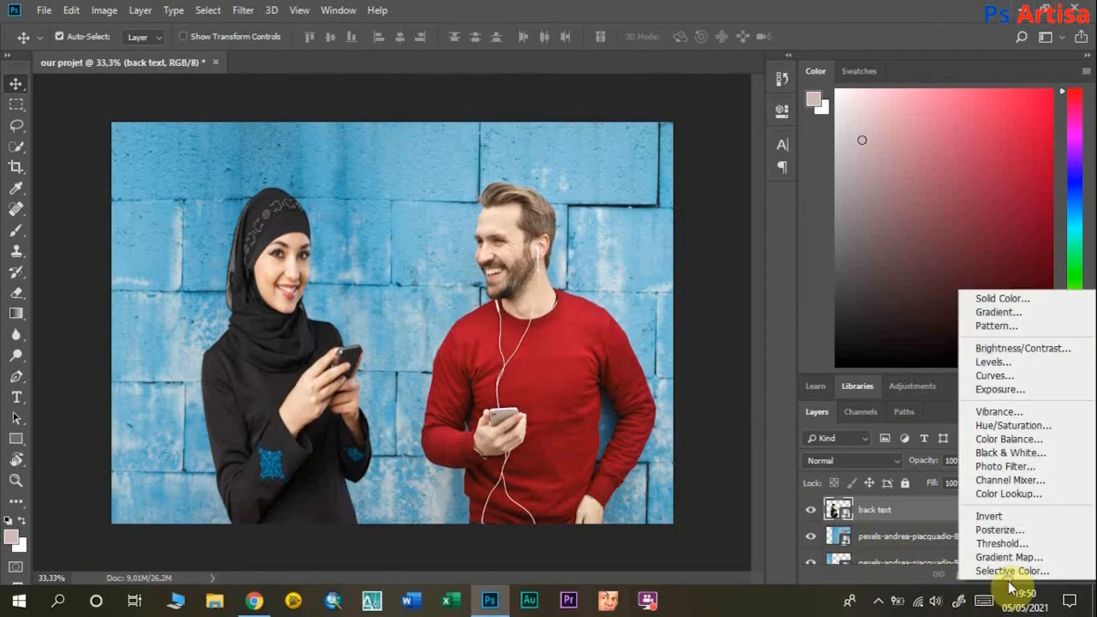
left_click(1009, 375)
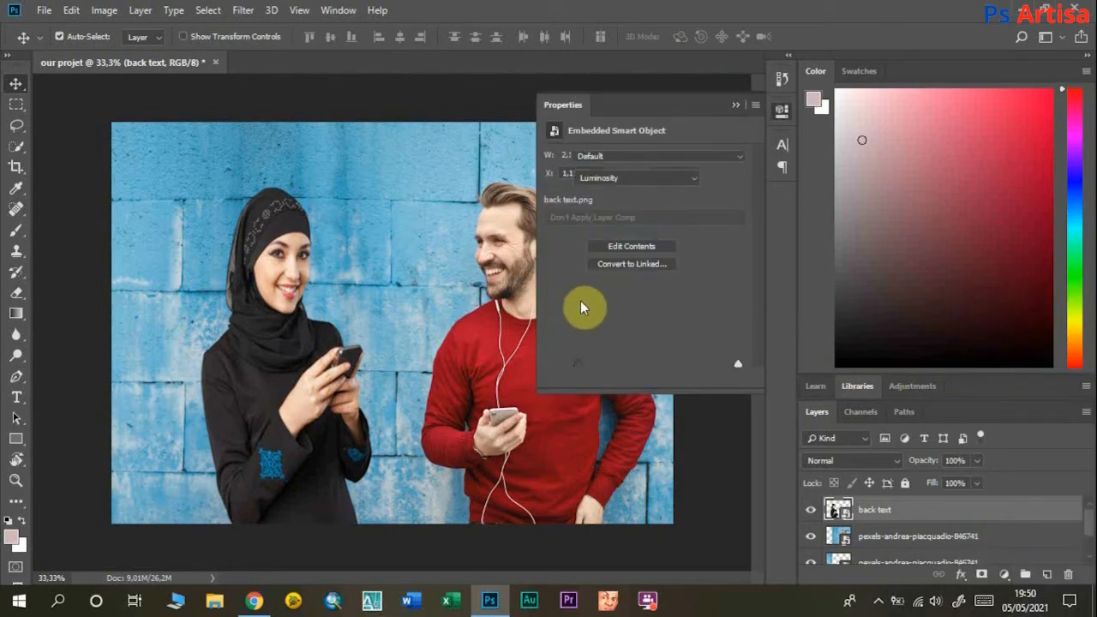
left_click_drag(643, 296, 637, 274)
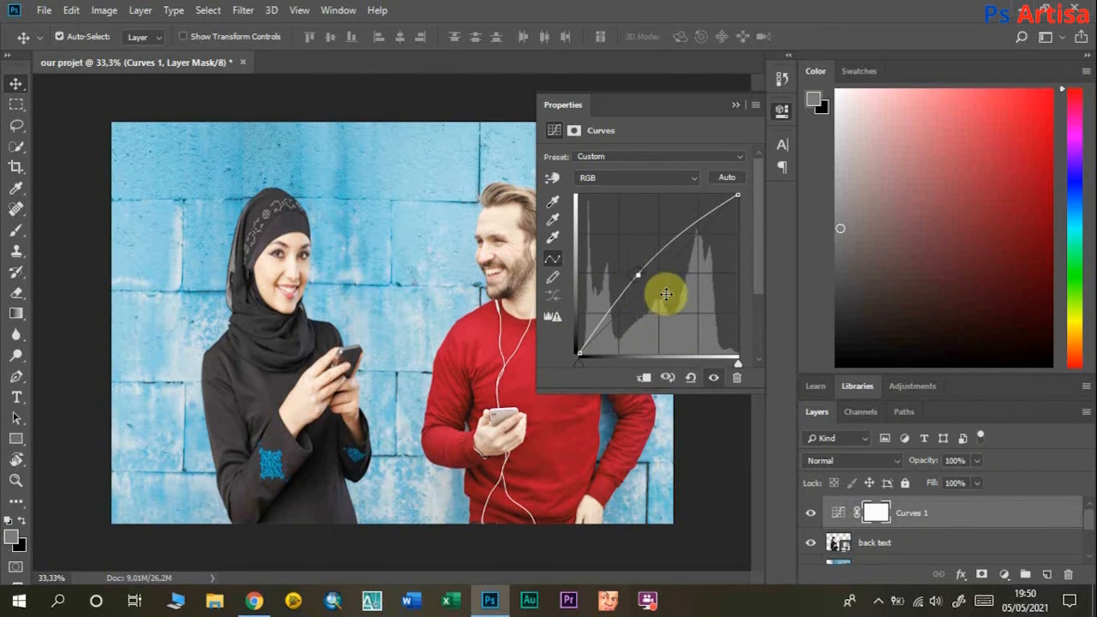
left_click(737, 105)
- Quick-export the composition as a PNG named "our projet 2" on the desktop (Bureau)
left_click(43, 11)
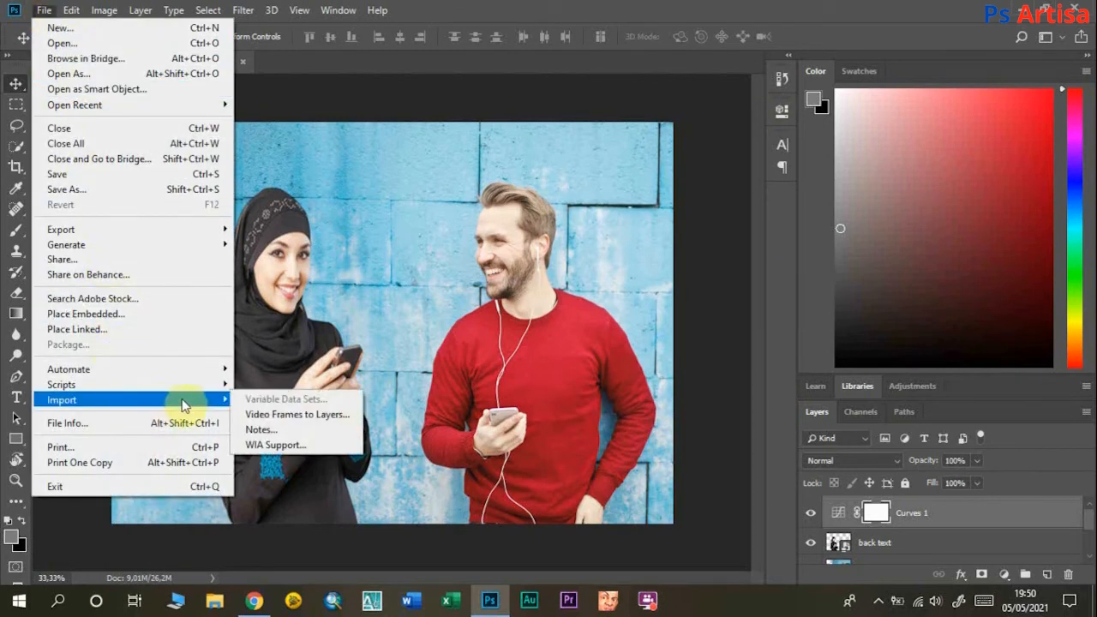
mouse_move(150, 230)
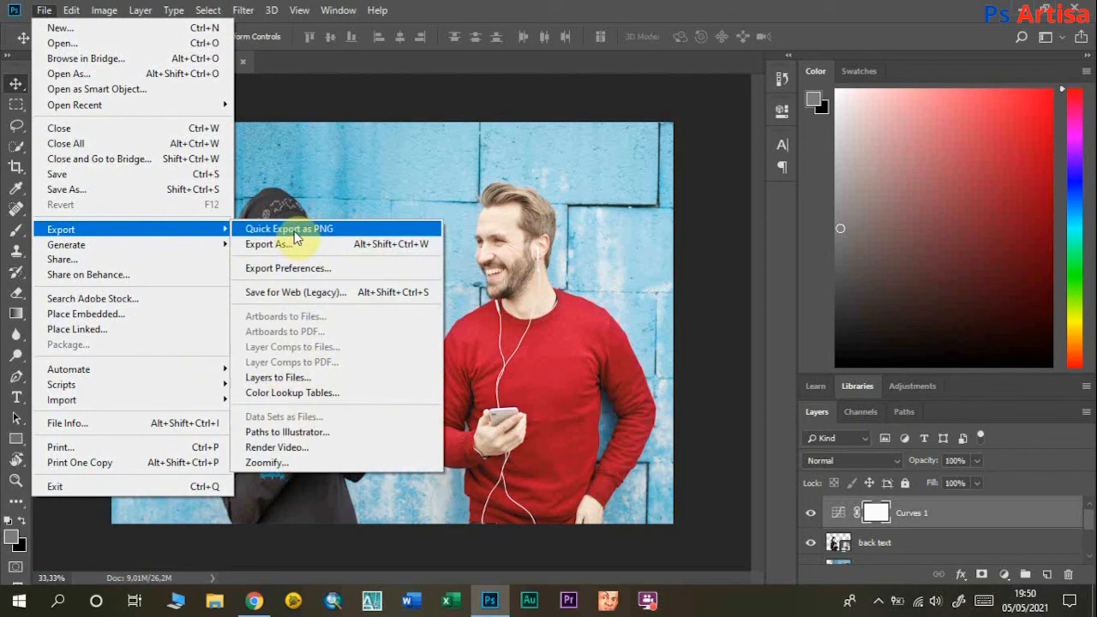
left_click(293, 231)
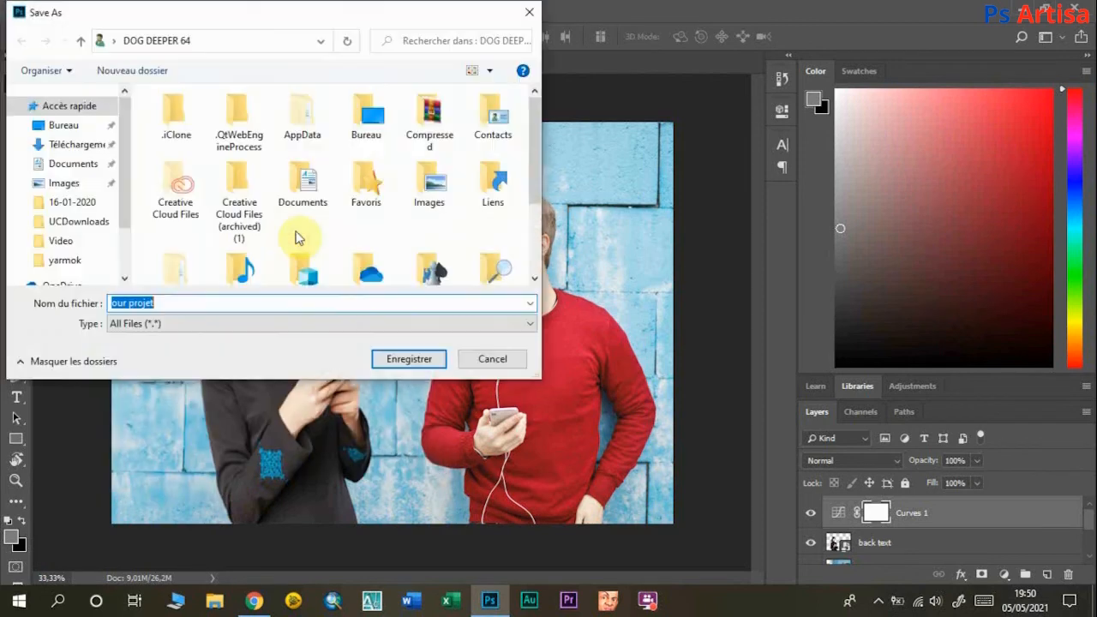
left_click(178, 302)
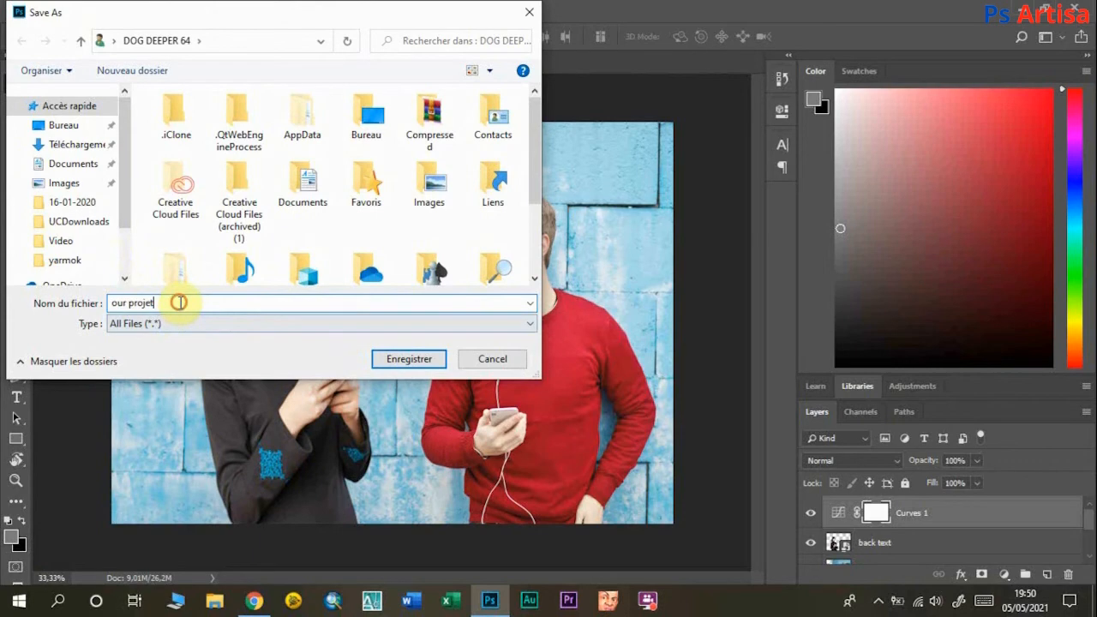
type("2")
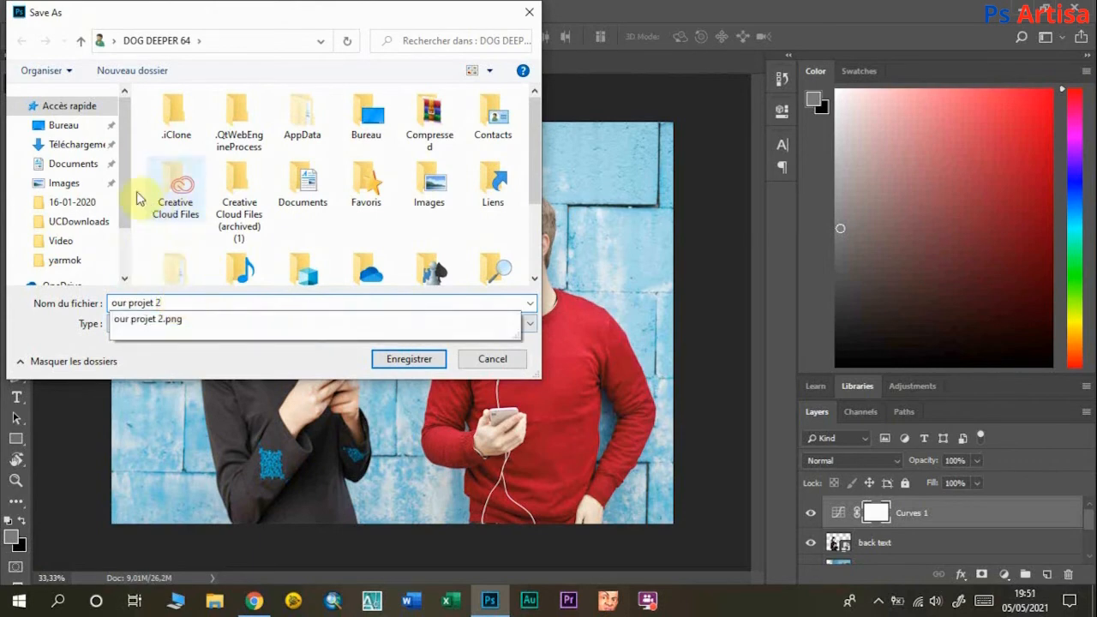
left_click(68, 125)
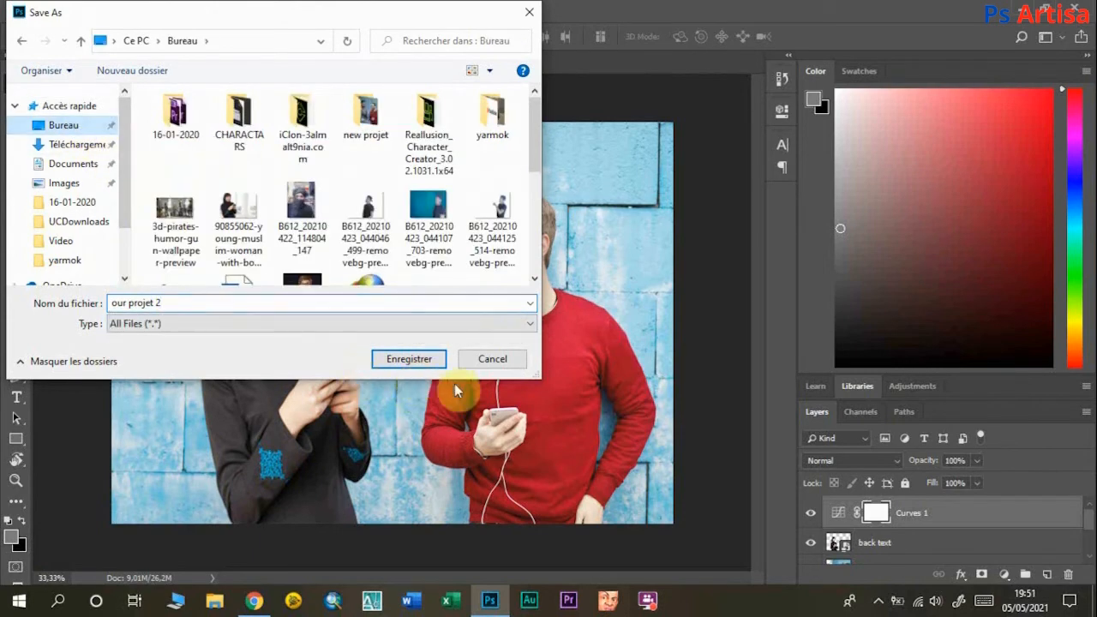
left_click(426, 360)
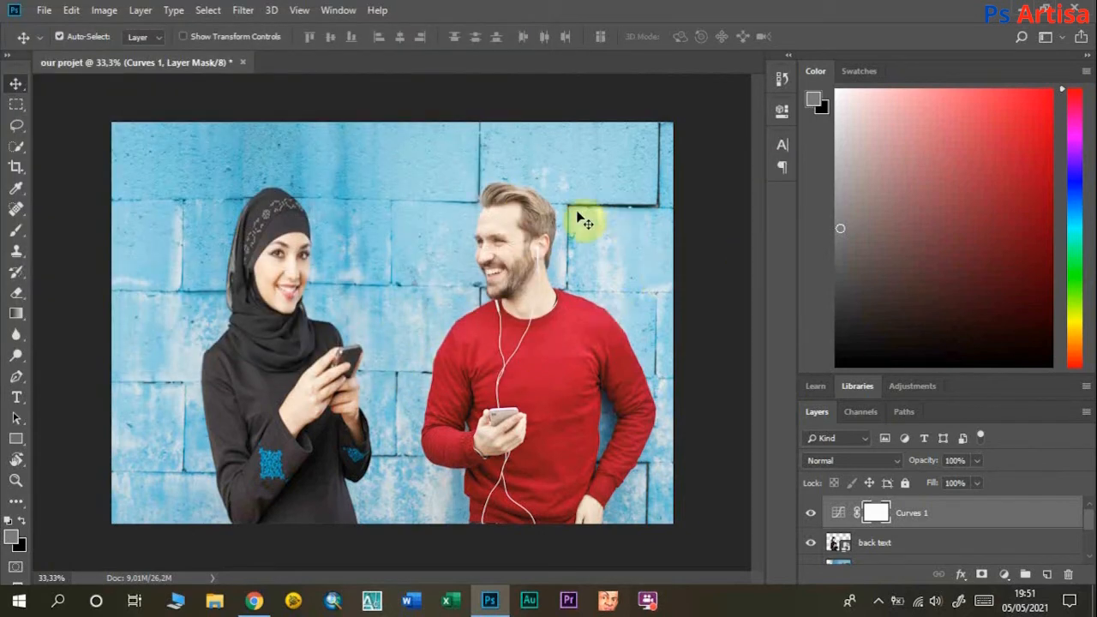
- Quit Photoshop, saving the composition to the desktop (Bureau) as a Photoshop document named "our projetv"
left_click(1076, 12)
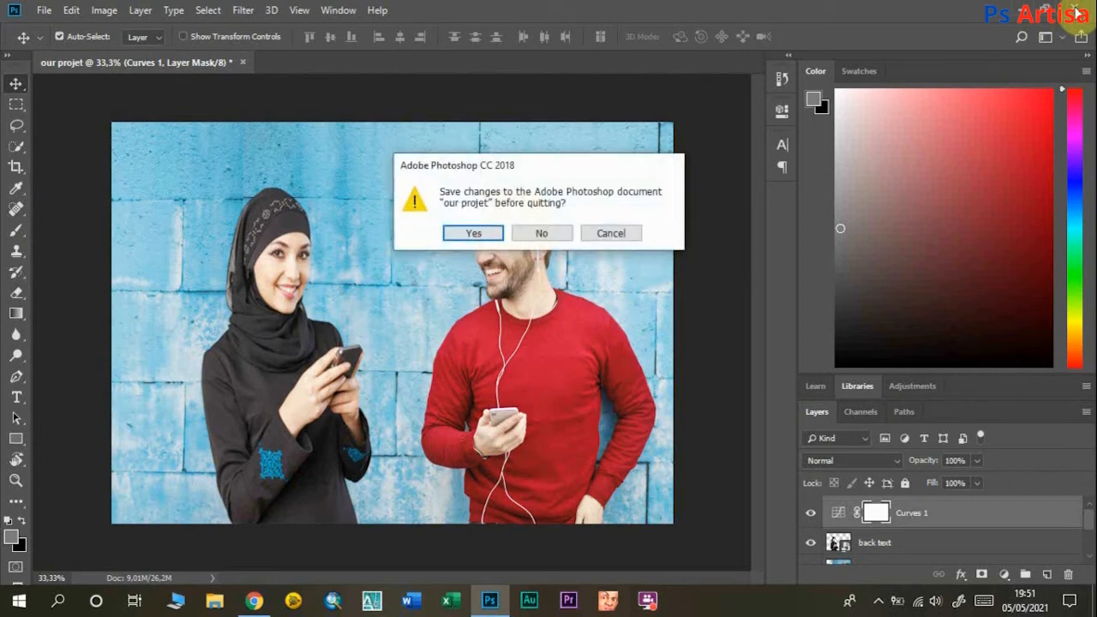
left_click(476, 235)
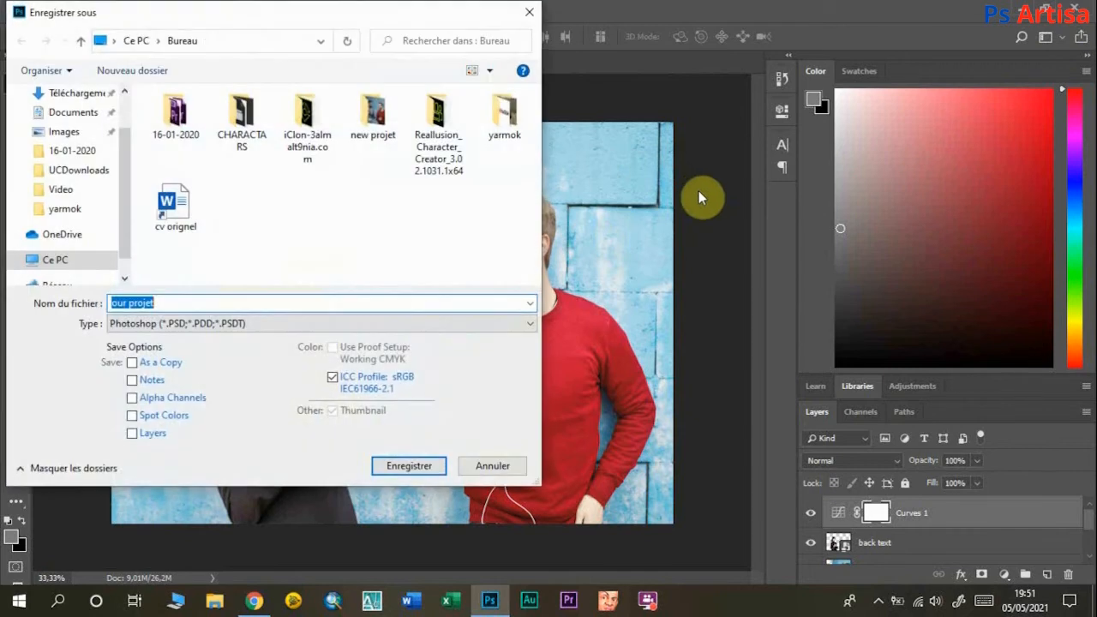
left_click_drag(121, 156, 126, 124)
left_click(68, 125)
left_click(261, 301)
left_click(267, 300)
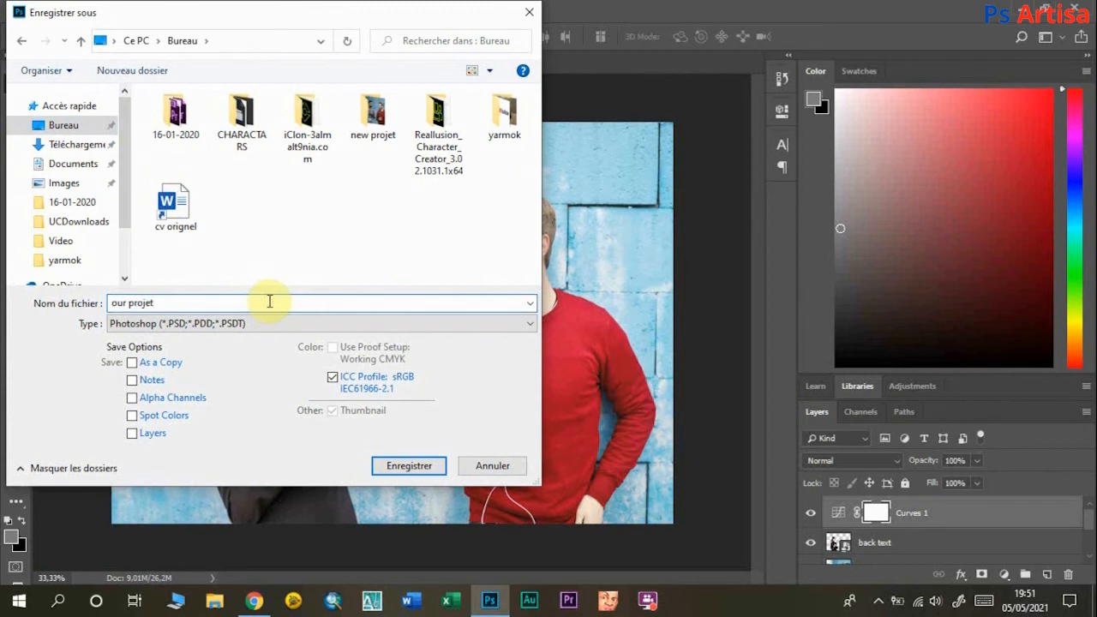
left_click(431, 464)
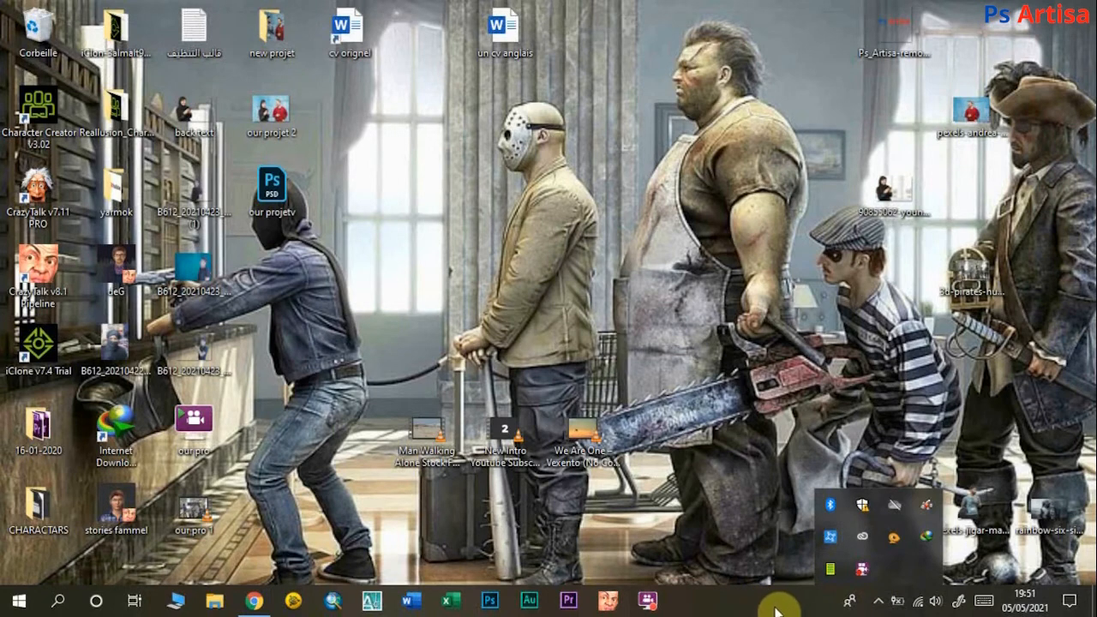
- Open the exported desktop image "our projet 2" with the Photos app
left_click(628, 452)
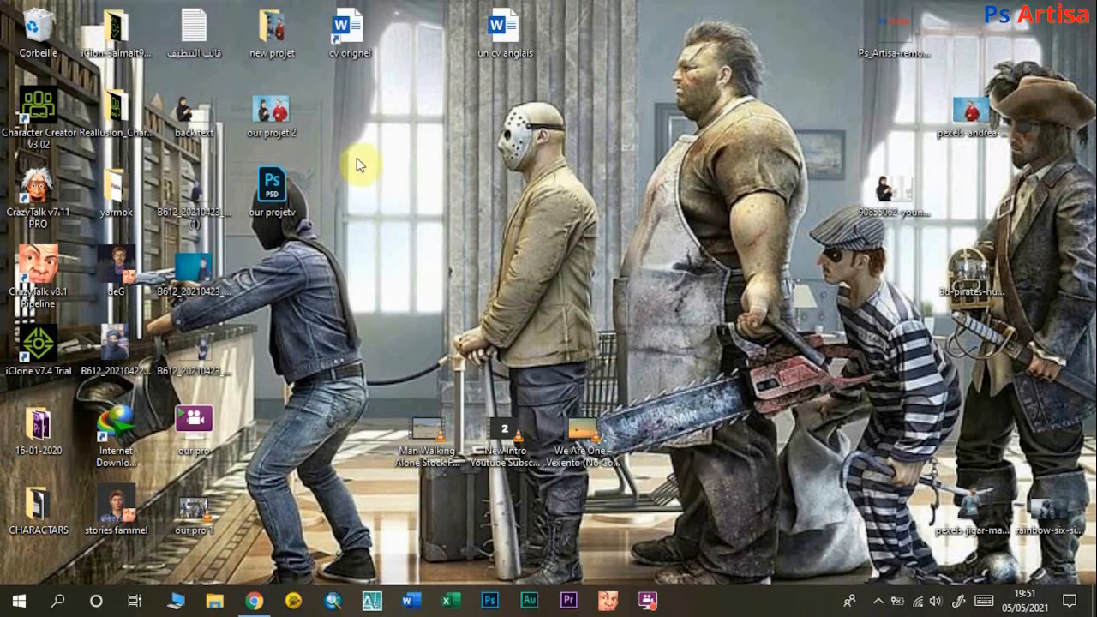
left_click(273, 111)
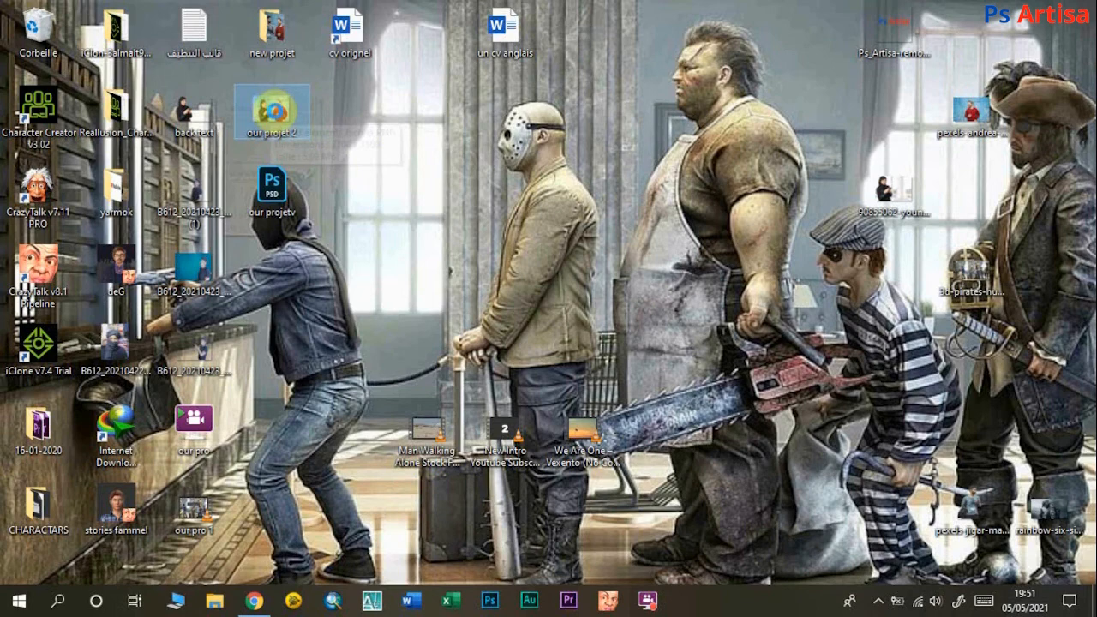
right_click(274, 112)
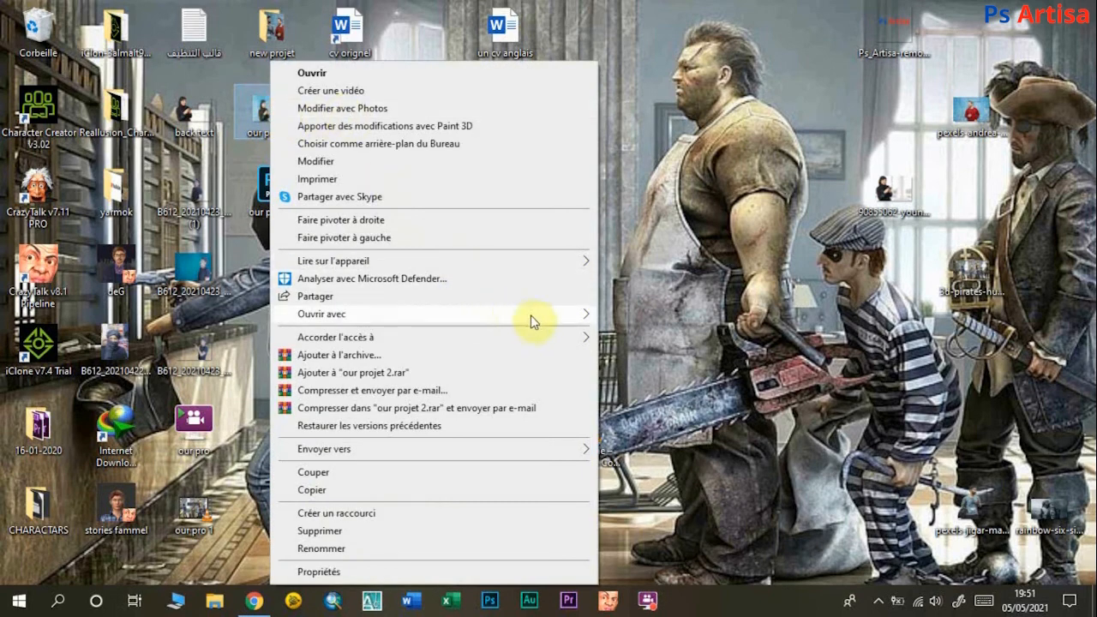
mouse_move(580, 313)
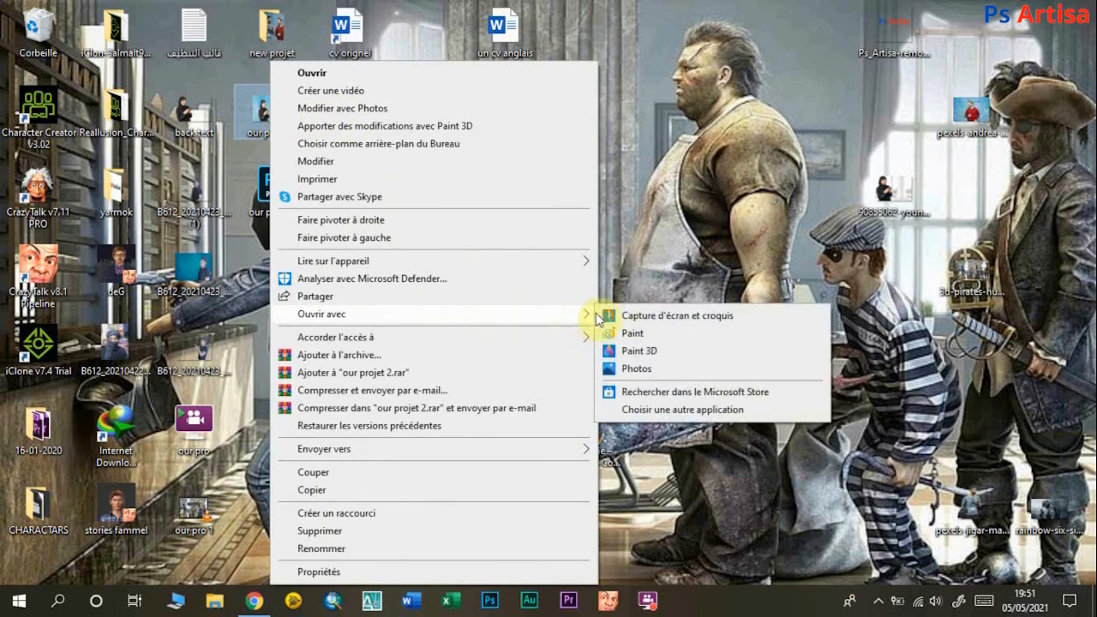
left_click(638, 367)
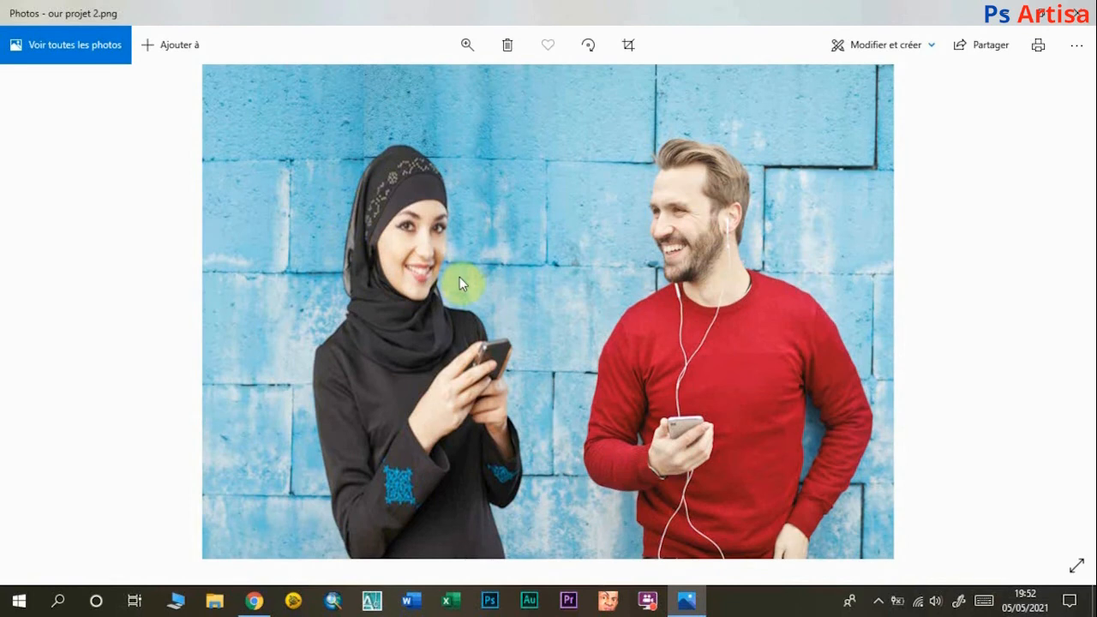
- Crop a narrow strip of wall off the image's left edge and save a PNG copy named "our projet 21" on the desktop (Bureau)
left_click(631, 46)
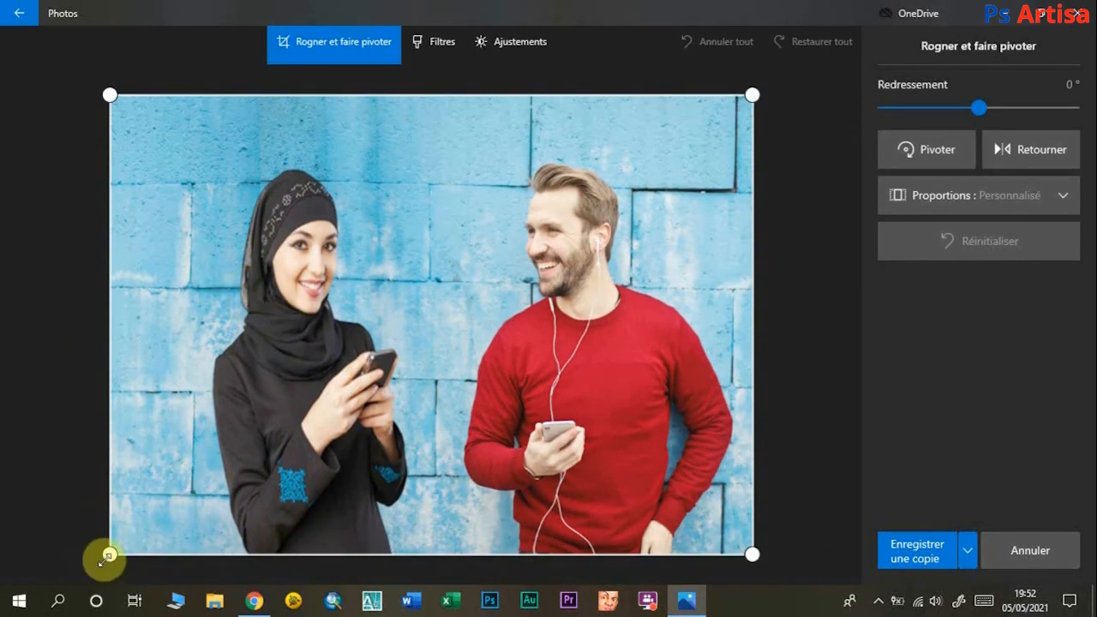
left_click_drag(109, 555, 180, 555)
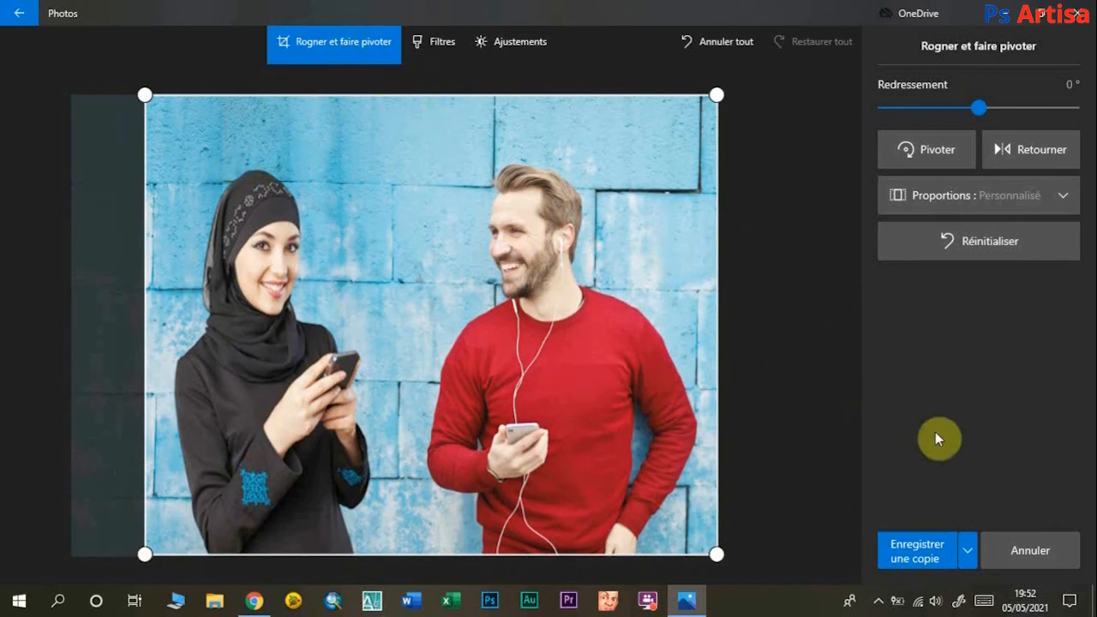
left_click(913, 548)
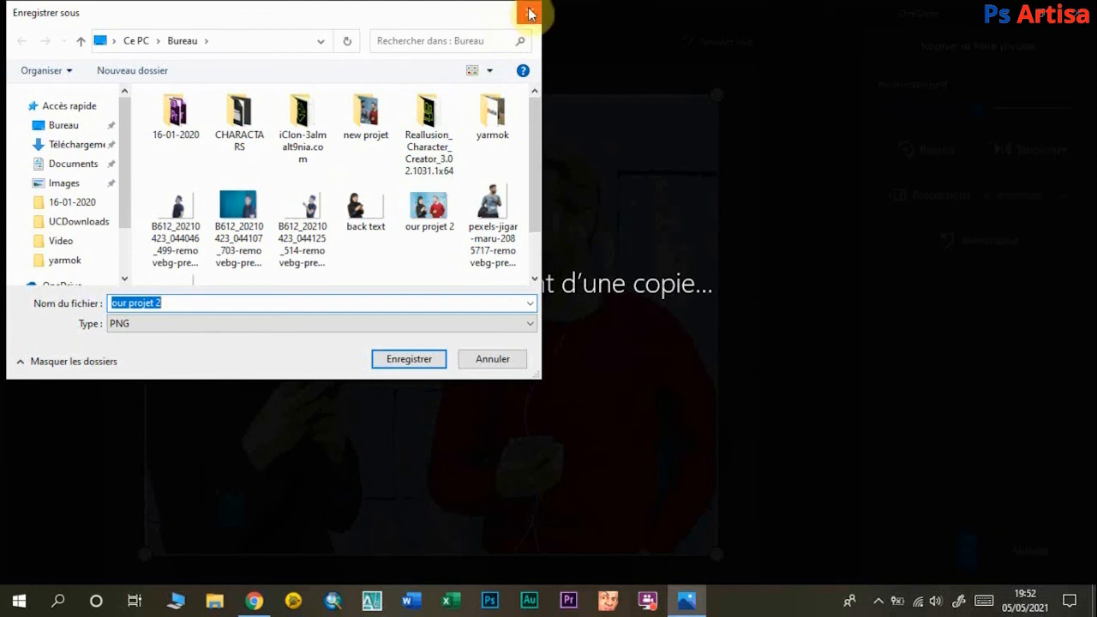
left_click(84, 125)
left_click(186, 301)
left_click(185, 301)
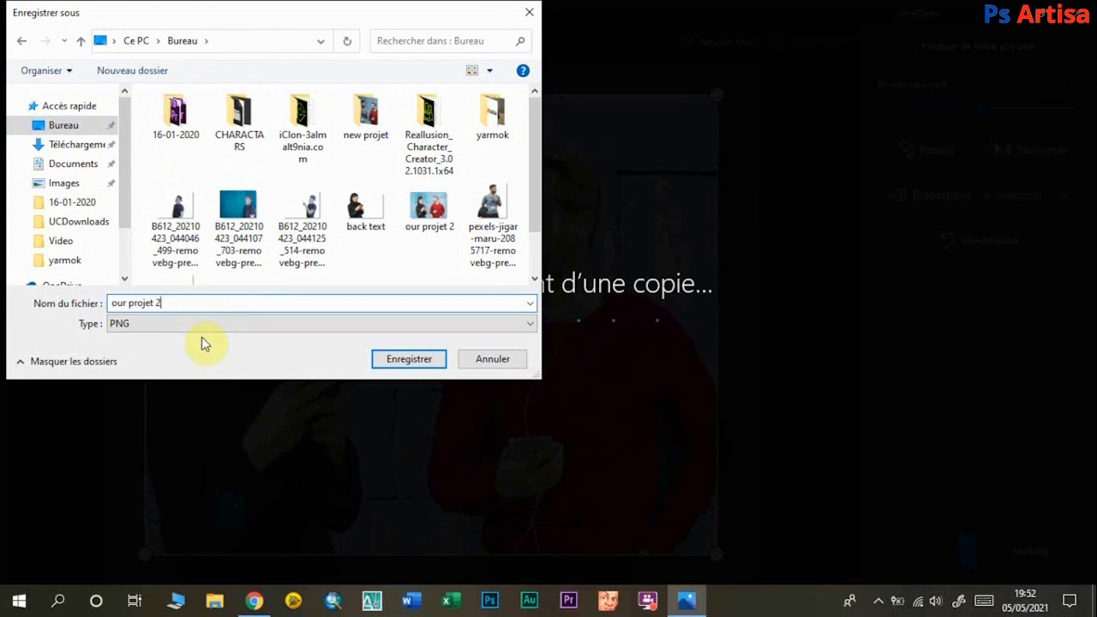
type("1")
left_click(397, 358)
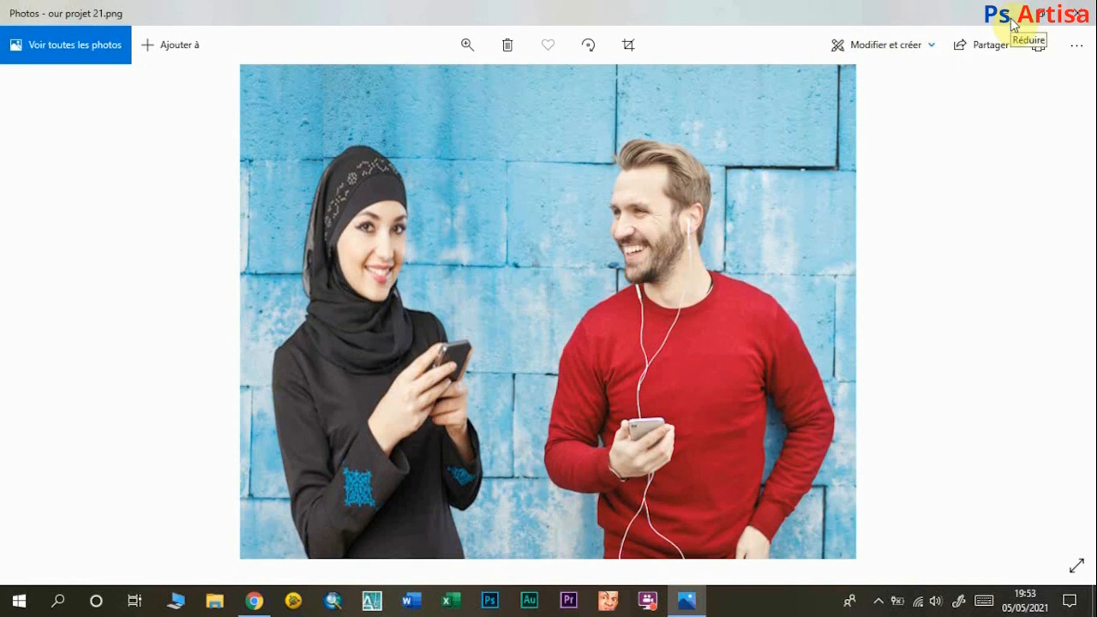
left_click(1014, 24)
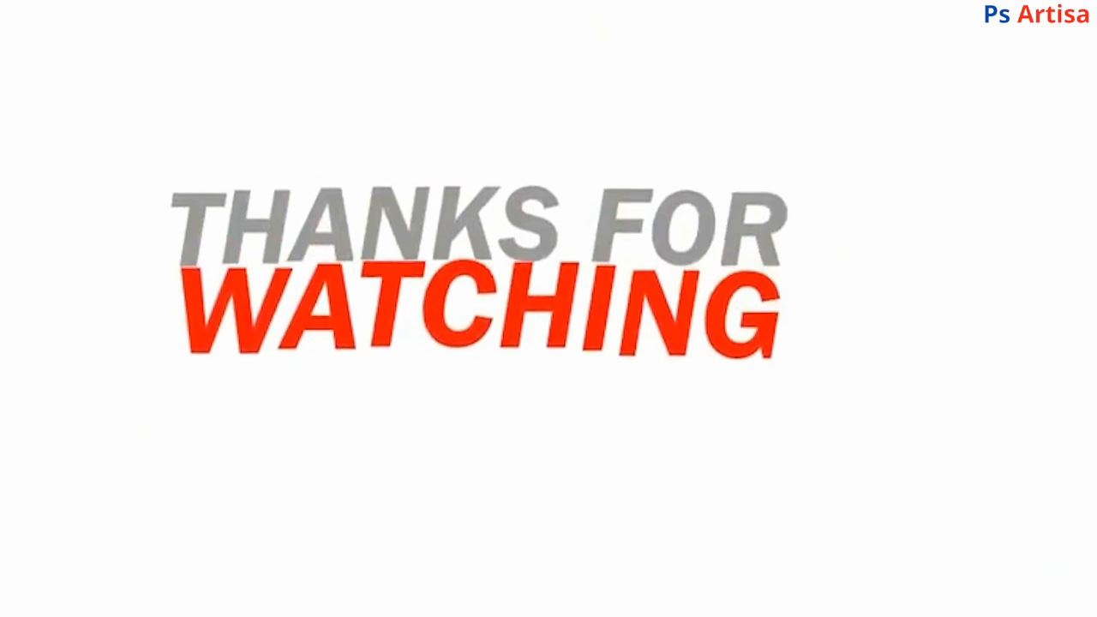